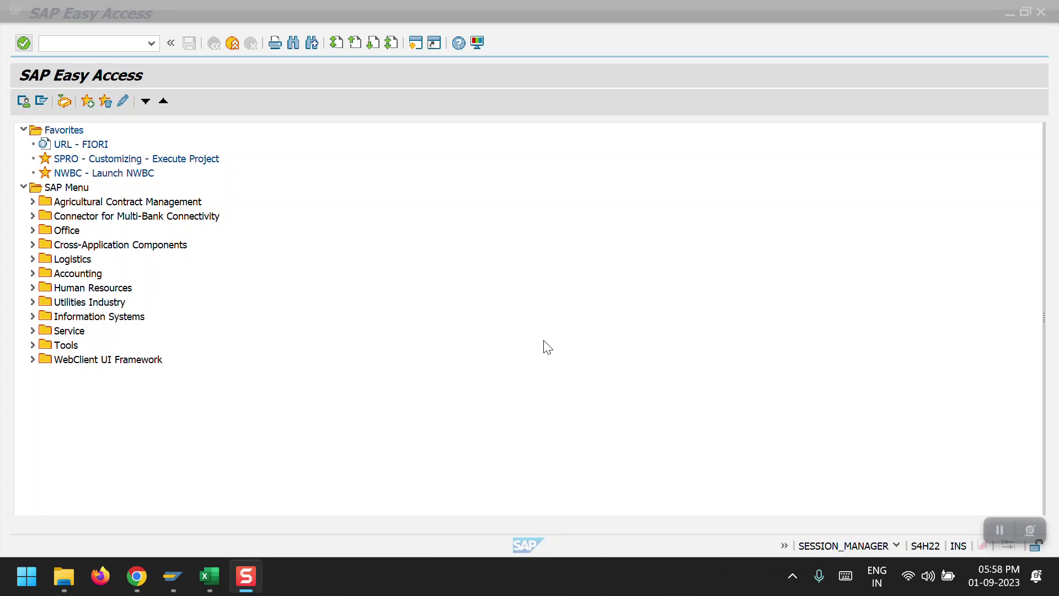
Step: Start transaction FTR_CREATE from the command field
{"action": "left_click", "coordinate": [84, 42]}
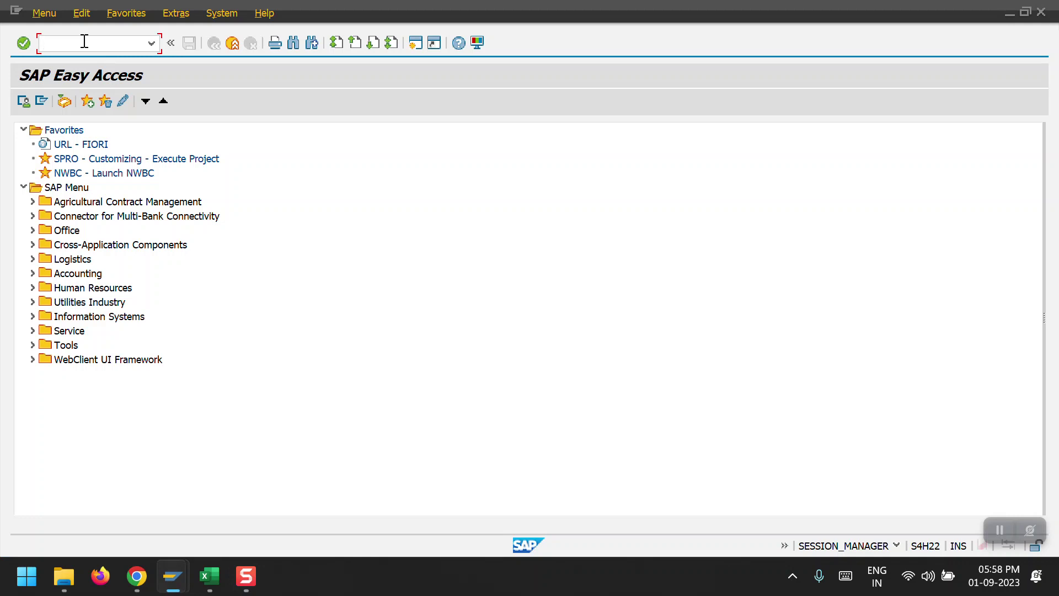
{"action": "type", "text": "FTR_CREAT"}
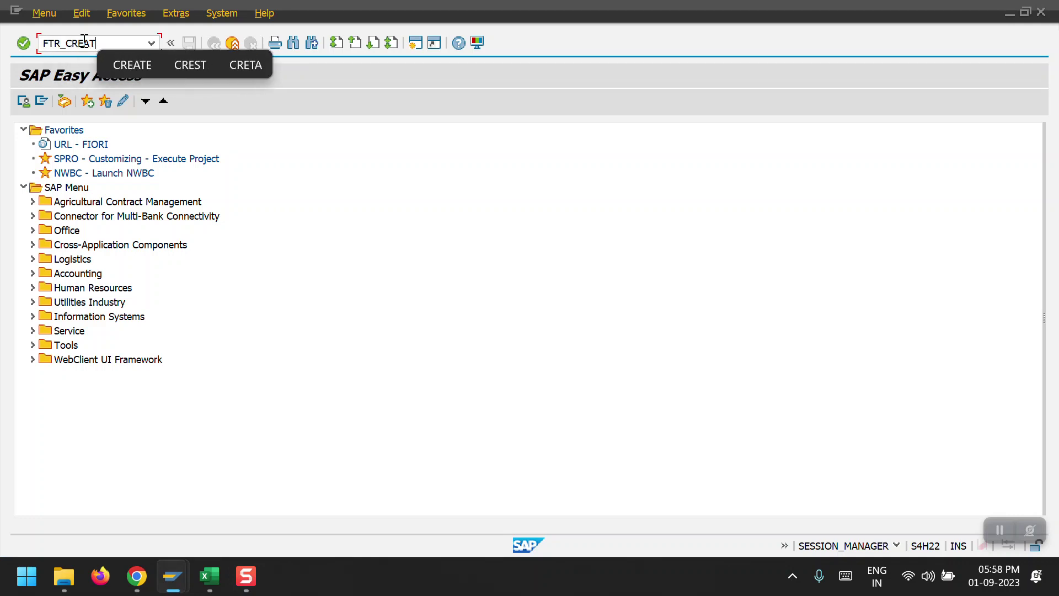
{"action": "key", "text": "Return"}
{"action": "type", "text": "FTR_"}
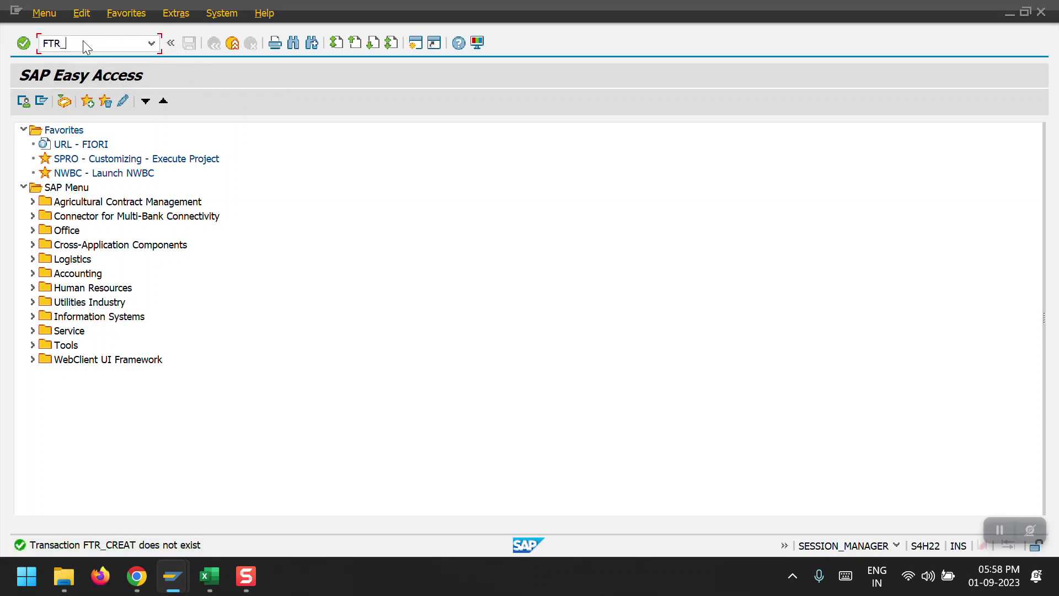
{"action": "type", "text": "CREATE"}
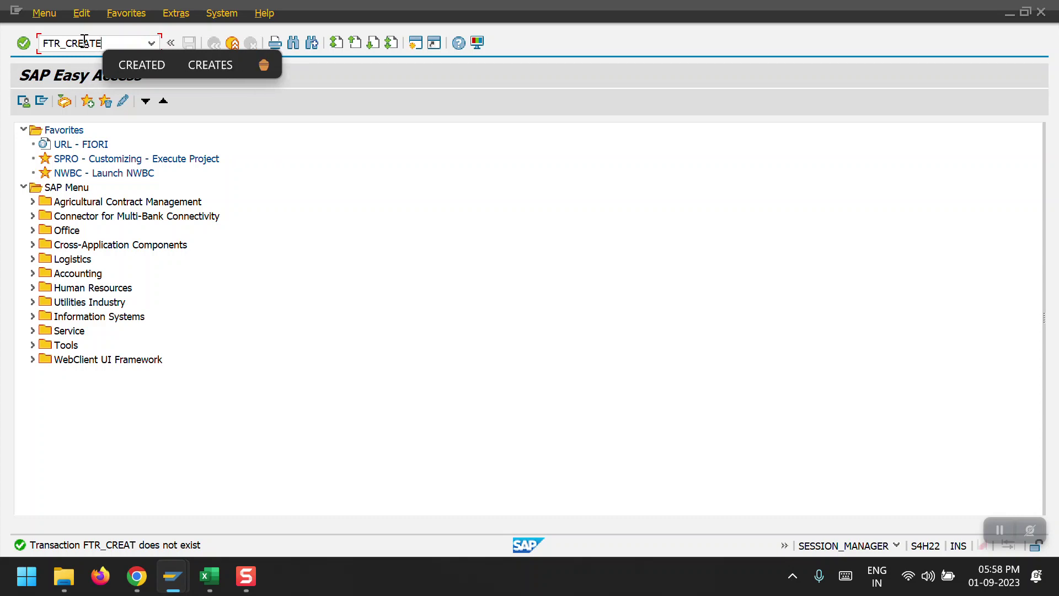
{"action": "key", "text": "Return"}
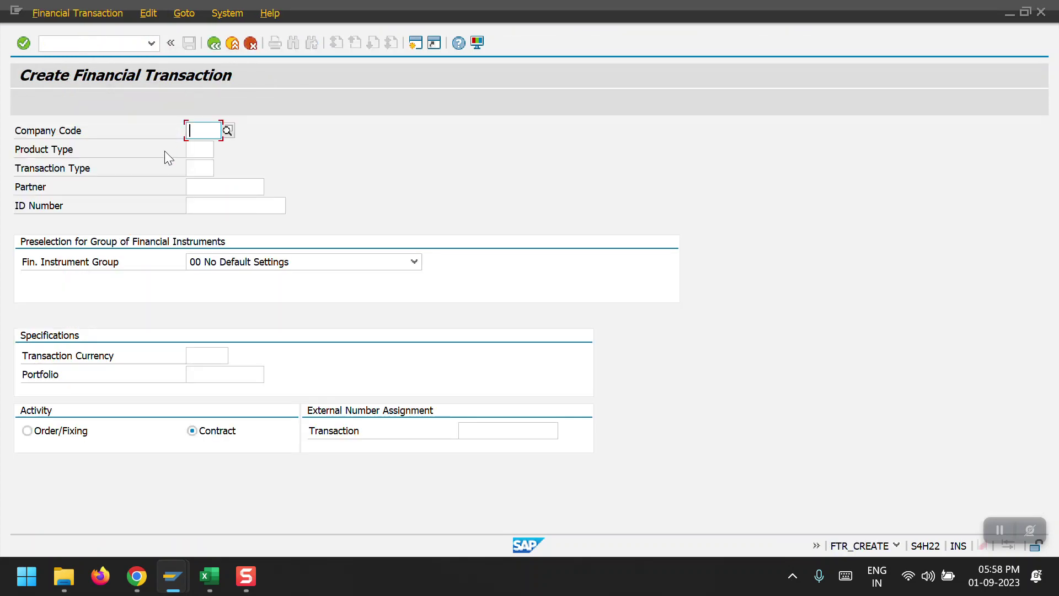
Step: Enter company code 2000, product type ZLC, transaction type 100 and the business partner, then confirm
{"action": "type", "text": "2"}
{"action": "left_click", "coordinate": [204, 145]}
{"action": "left_click", "coordinate": [200, 149]}
{"action": "type", "text": "Z"}
{"action": "left_click", "coordinate": [210, 162]}
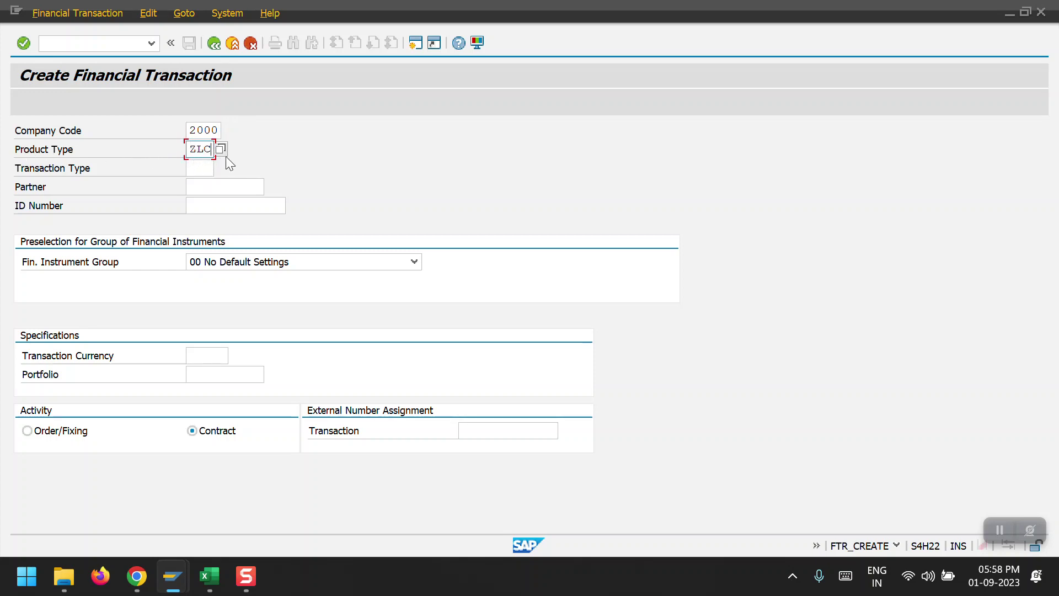
{"action": "left_click", "coordinate": [200, 168]}
{"action": "left_click", "coordinate": [212, 184]}
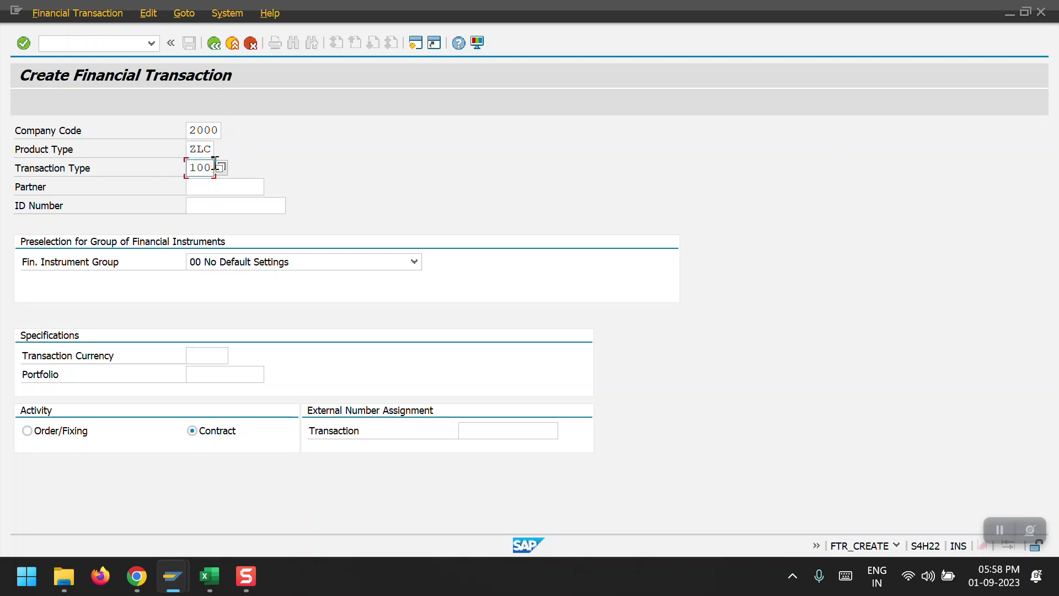
{"action": "left_click", "coordinate": [225, 189]}
{"action": "left_click", "coordinate": [228, 200]}
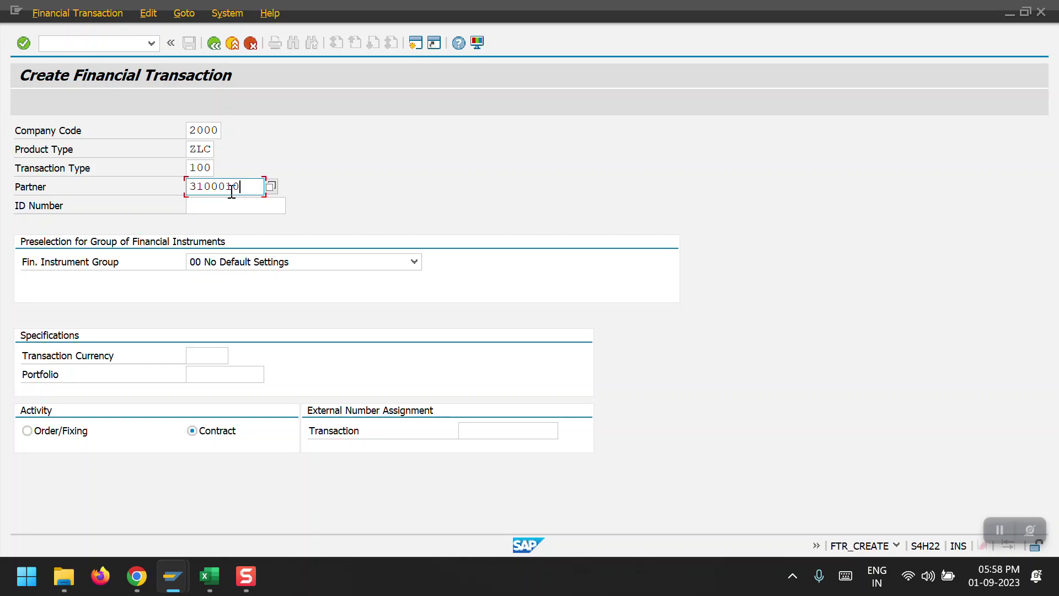
{"action": "key", "text": "Return"}
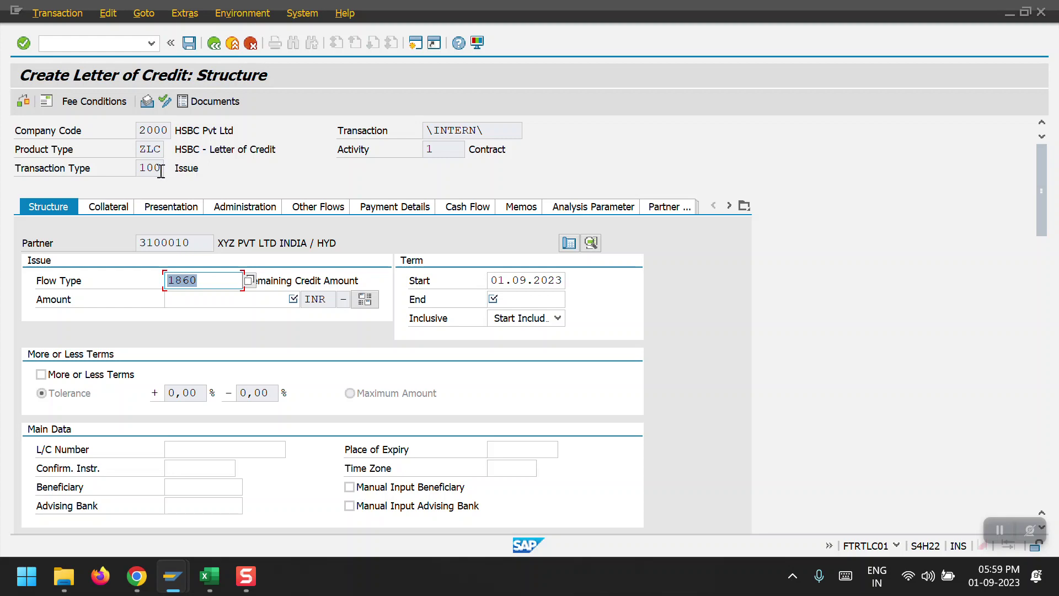
Step: Enter amount 300000 INR, end date 30.09.2023 and L/C number LC123456789
{"action": "left_click", "coordinate": [234, 300]}
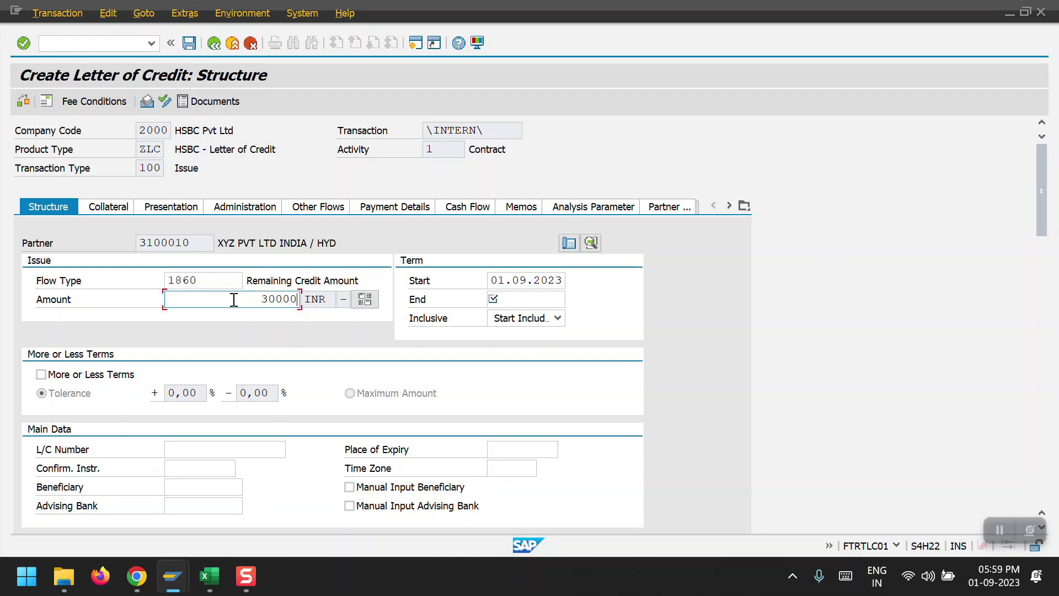
{"action": "key", "text": "Tab"}
{"action": "key", "text": "Tab"}
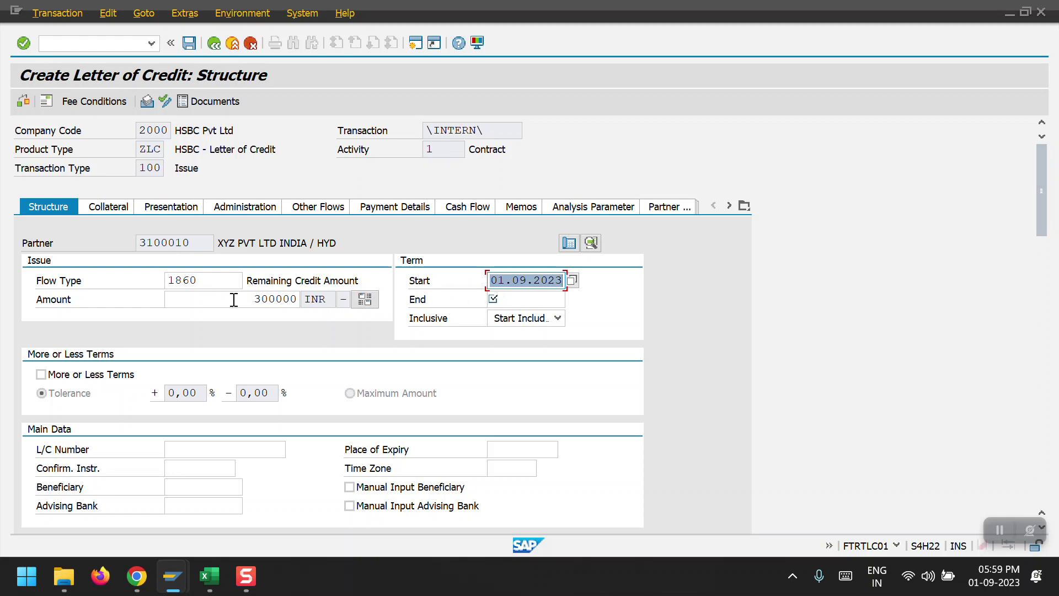
{"action": "key", "text": "Tab"}
{"action": "type", "text": "30.09.2023"}
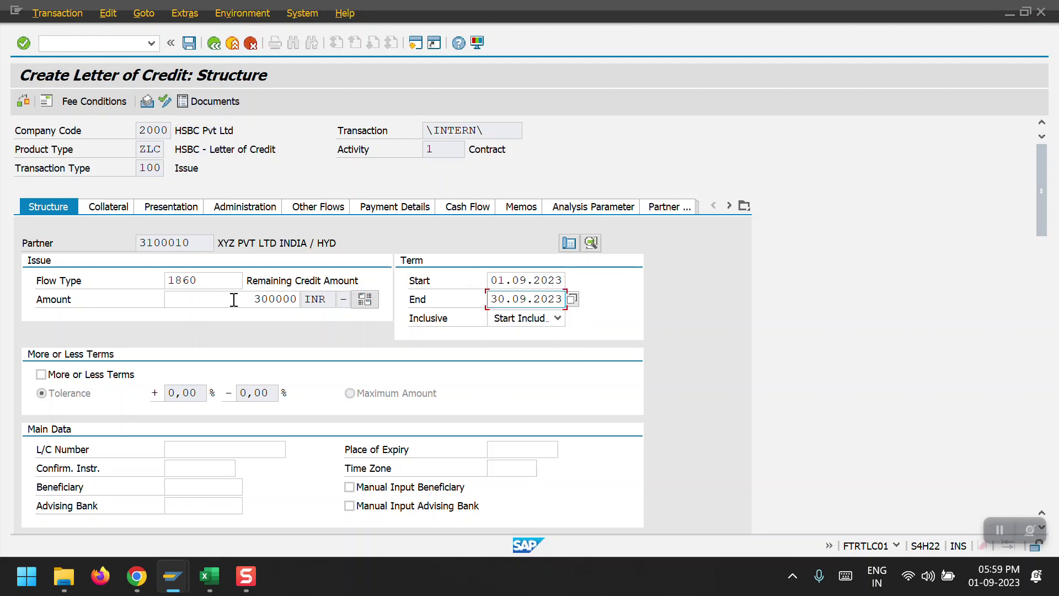
{"action": "scroll", "coordinate": [250, 404], "scroll_direction": "down", "scroll_amount": 3}
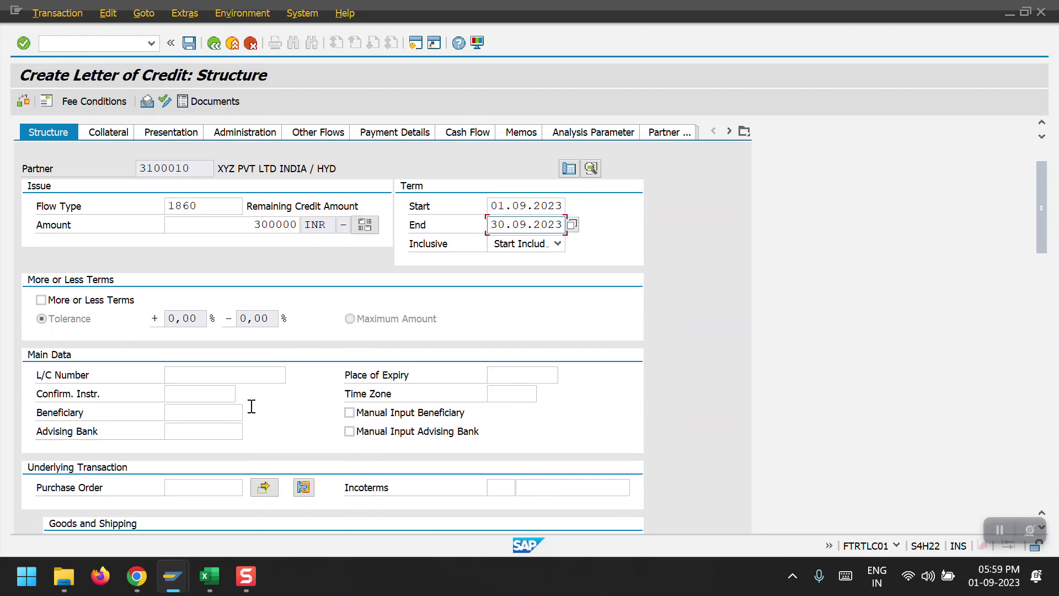
{"action": "left_click", "coordinate": [212, 375]}
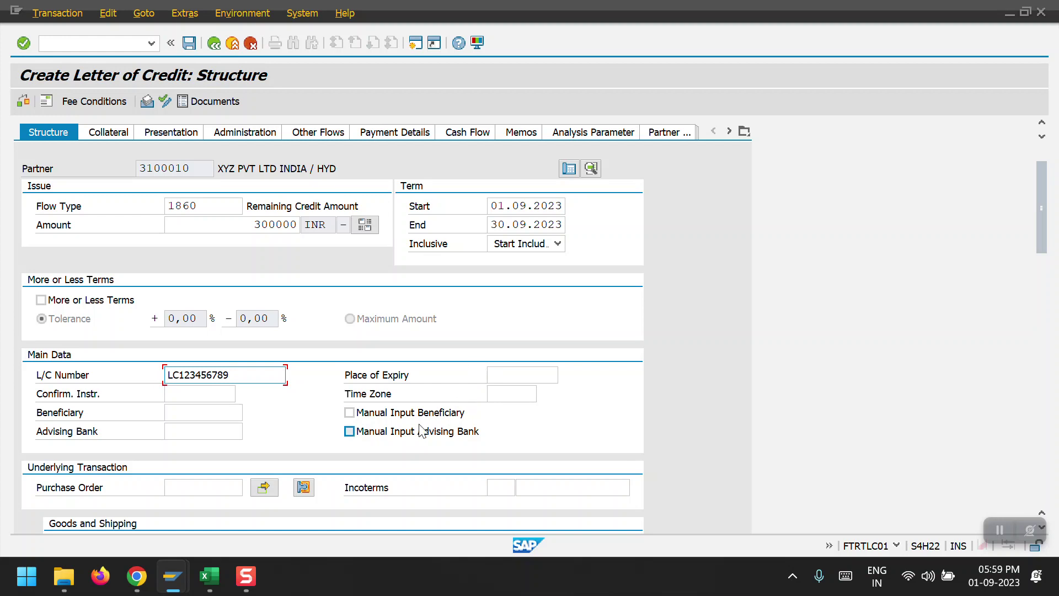
{"action": "left_click", "coordinate": [181, 413]}
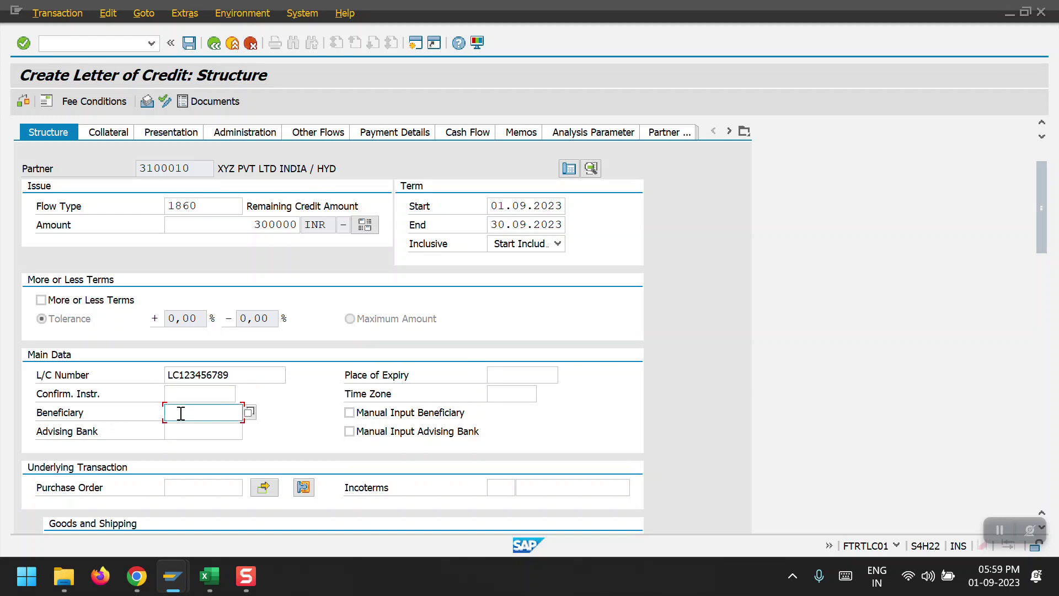
Step: Enter beneficiary details manually, accepting the non-working end date, with company name IZYAN PVT LTD
{"action": "left_click", "coordinate": [354, 417]}
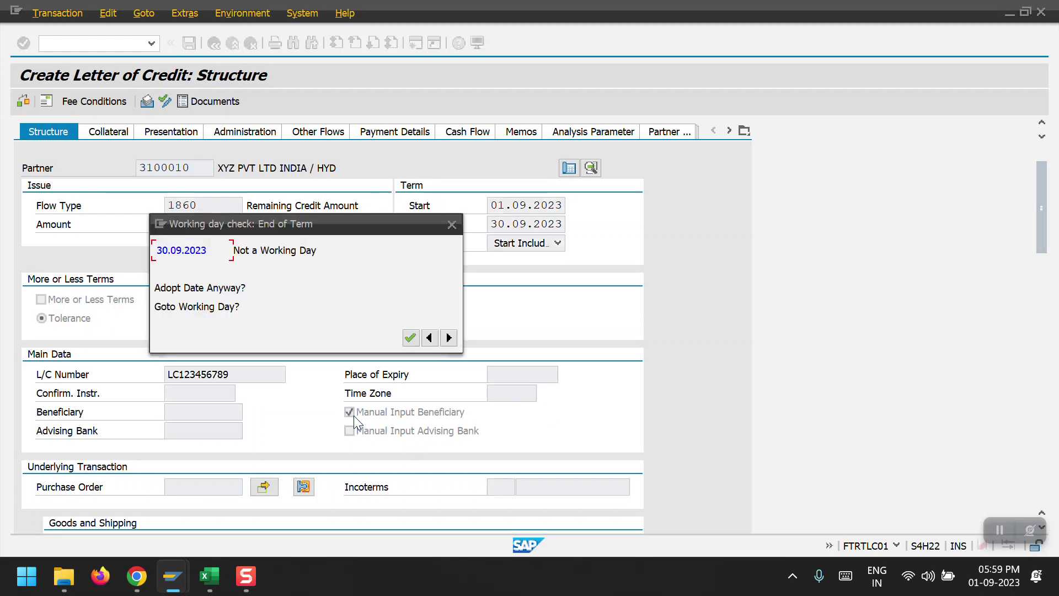
{"action": "left_click", "coordinate": [407, 338]}
{"action": "scroll", "coordinate": [324, 404], "scroll_direction": "down", "scroll_amount": 2}
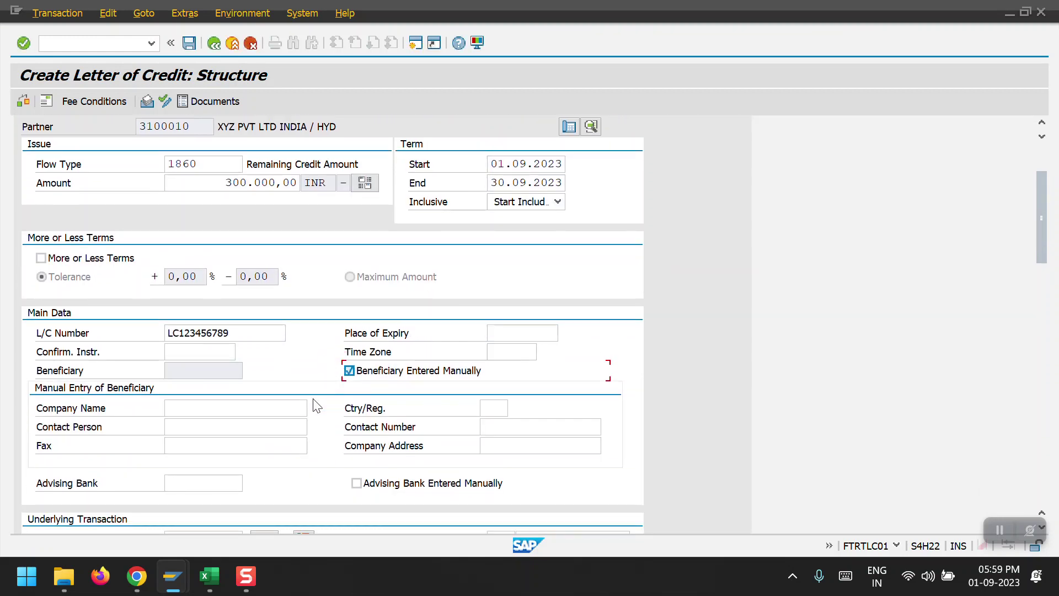
{"action": "left_click", "coordinate": [196, 413]}
{"action": "type", "text": "I"}
{"action": "key", "text": "Down"}
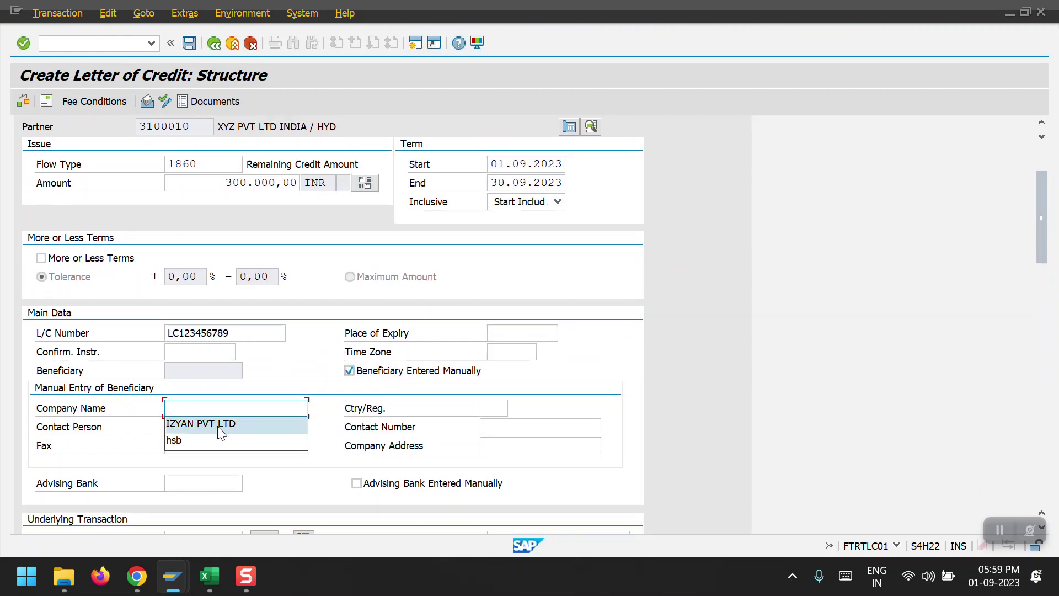
{"action": "key", "text": "Return"}
Step: Fill in the beneficiary's contact person, country IN, contact number and company address
{"action": "left_click", "coordinate": [221, 426]}
{"action": "type", "text": "I"}
{"action": "left_click", "coordinate": [224, 448]}
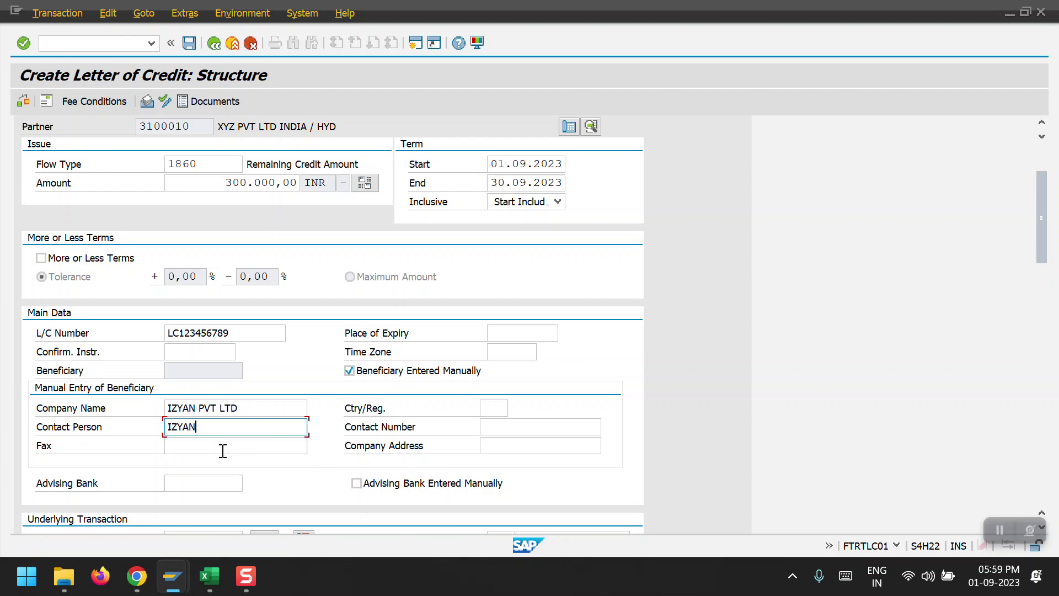
{"action": "left_click", "coordinate": [492, 408]}
{"action": "type", "text": "I"}
{"action": "left_click", "coordinate": [514, 425]}
{"action": "type", "text": "23456789"}
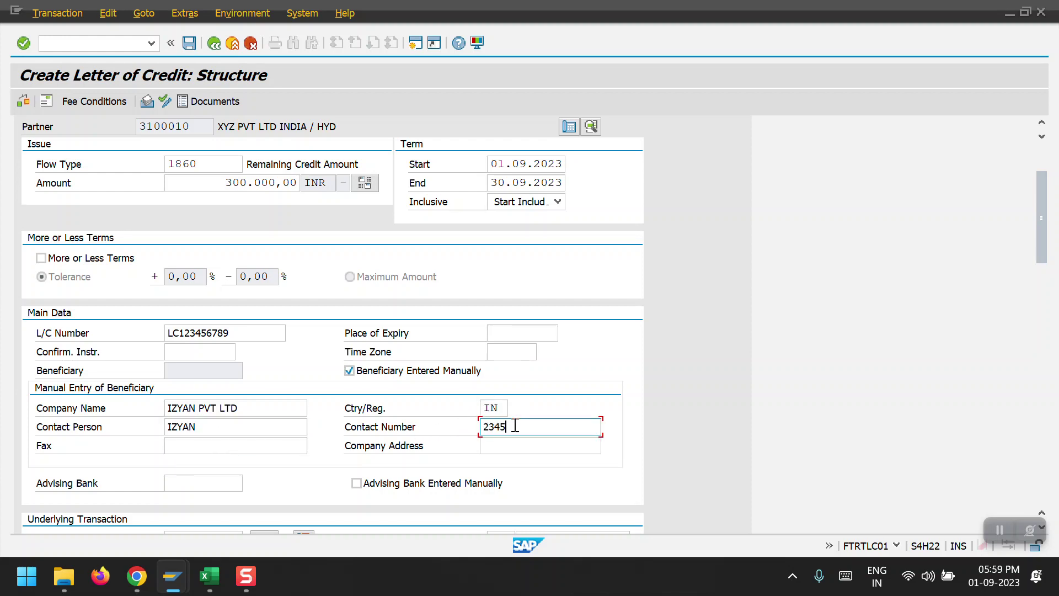
{"action": "left_click", "coordinate": [534, 444]}
{"action": "type", "text": "HYDERABAD"}
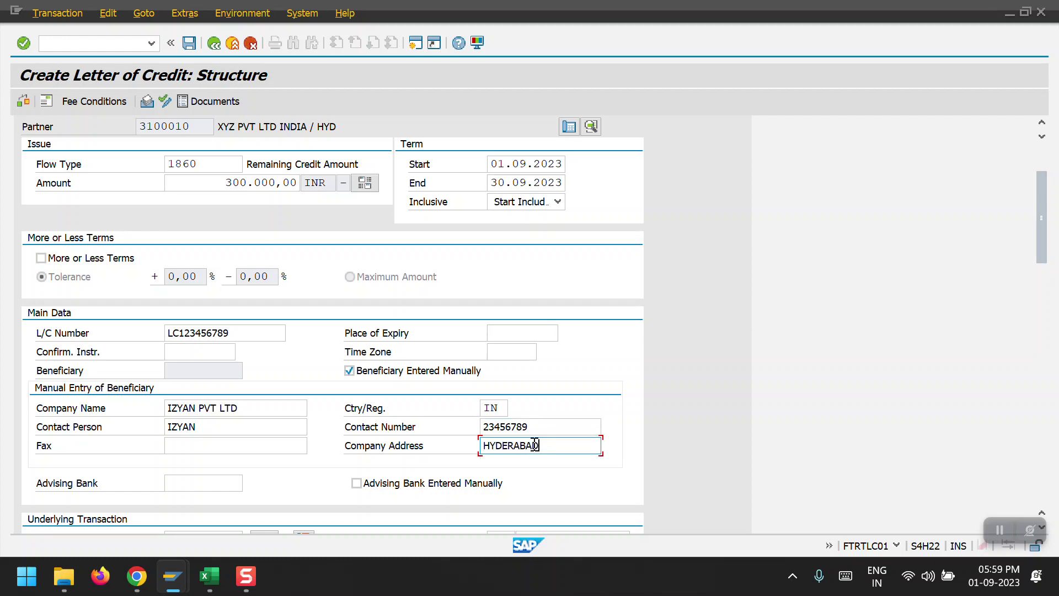
Step: Set the shipment period from 02.09.2023 to 29.09.2023
{"action": "scroll", "coordinate": [267, 458], "scroll_direction": "down", "scroll_amount": 5}
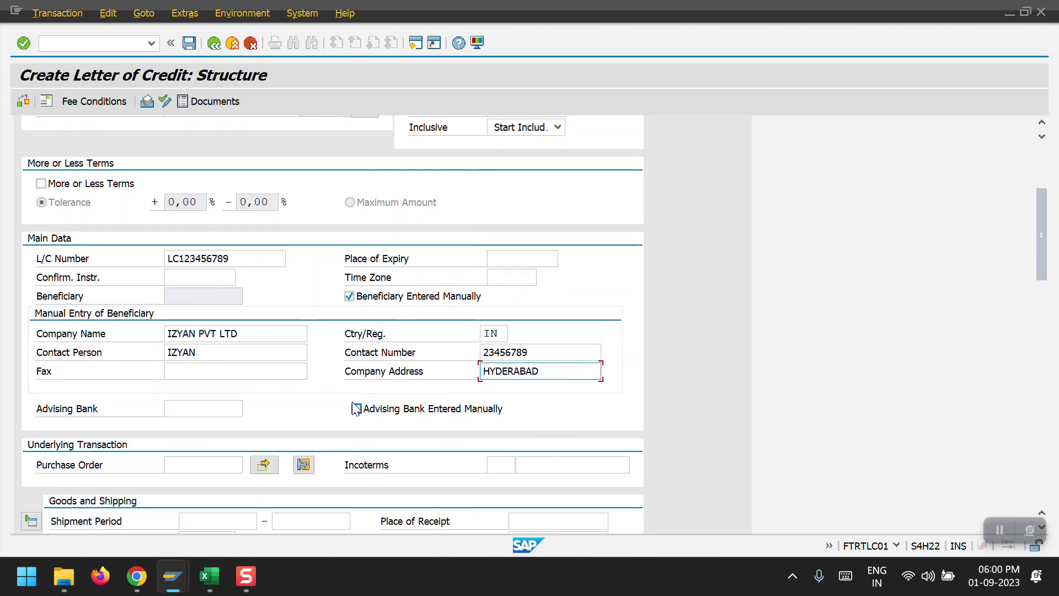
{"action": "scroll", "coordinate": [310, 402], "scroll_direction": "down", "scroll_amount": 5}
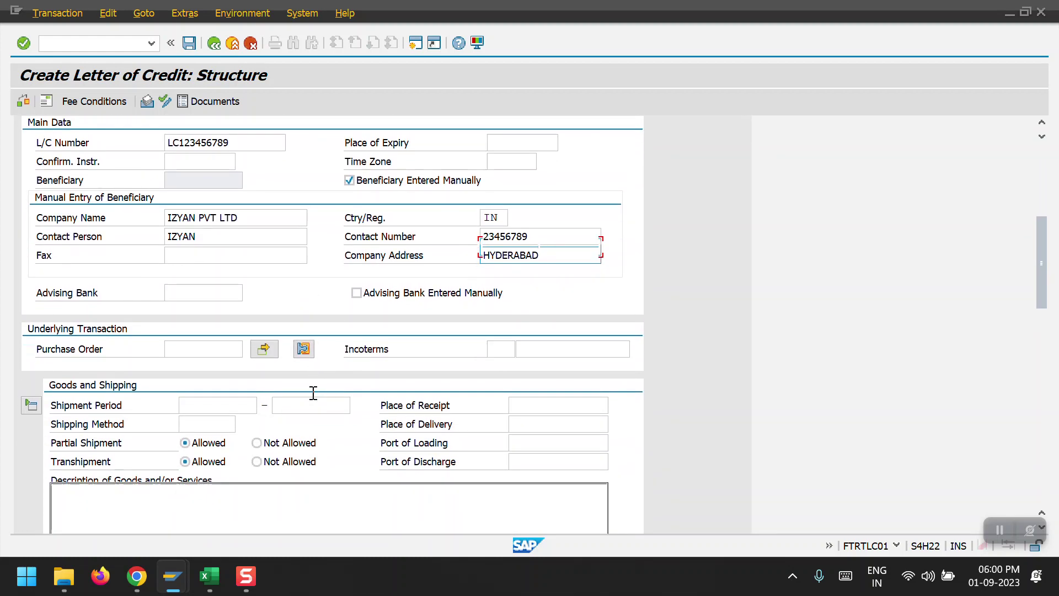
{"action": "left_click", "coordinate": [229, 398]}
{"action": "left_click", "coordinate": [218, 413]}
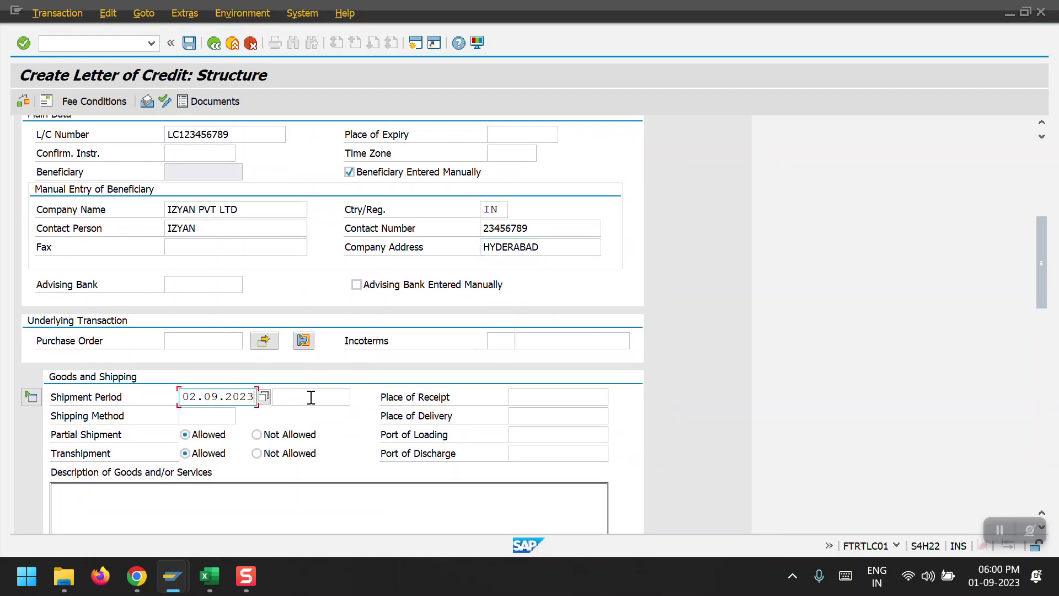
{"action": "left_click", "coordinate": [314, 398]}
{"action": "left_click", "coordinate": [312, 412]}
Step: Choose shipping method 01 Road and check the letter of credit data
{"action": "left_click", "coordinate": [205, 415]}
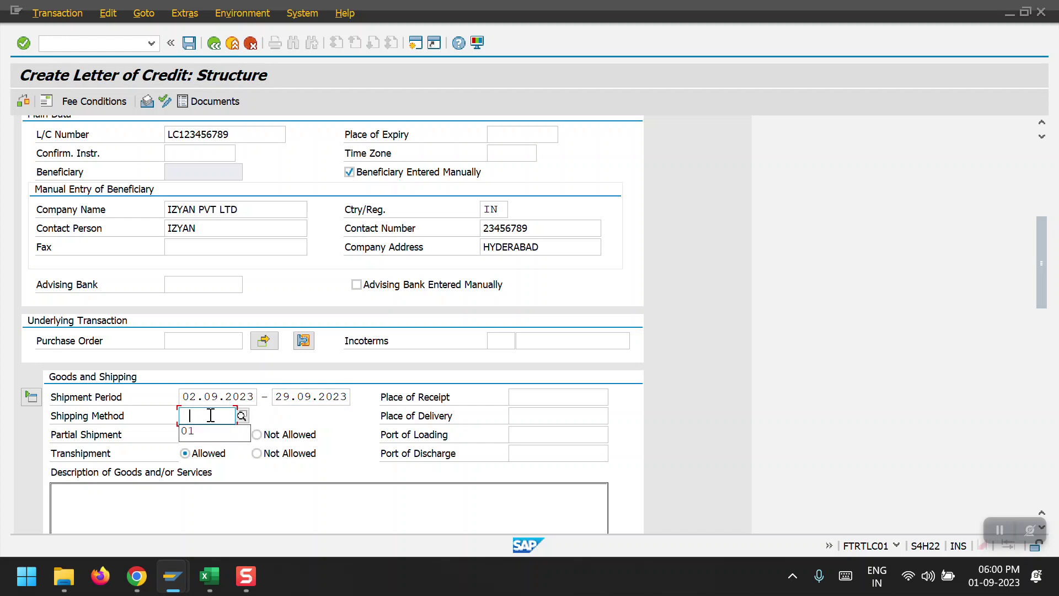
{"action": "left_click", "coordinate": [241, 416]}
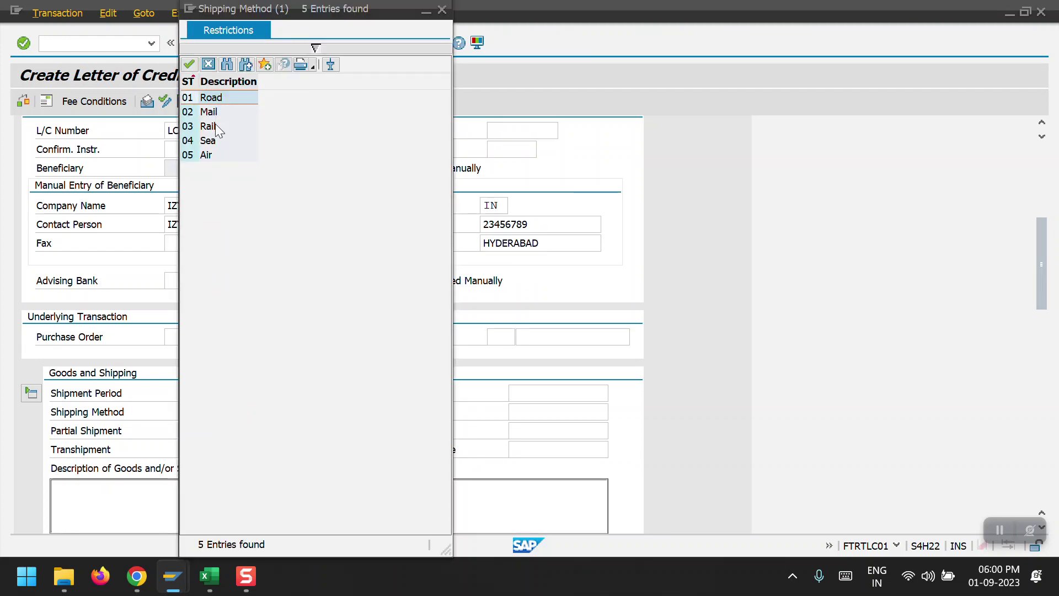
{"action": "left_click", "coordinate": [208, 101]}
{"action": "double_click", "coordinate": [208, 101]}
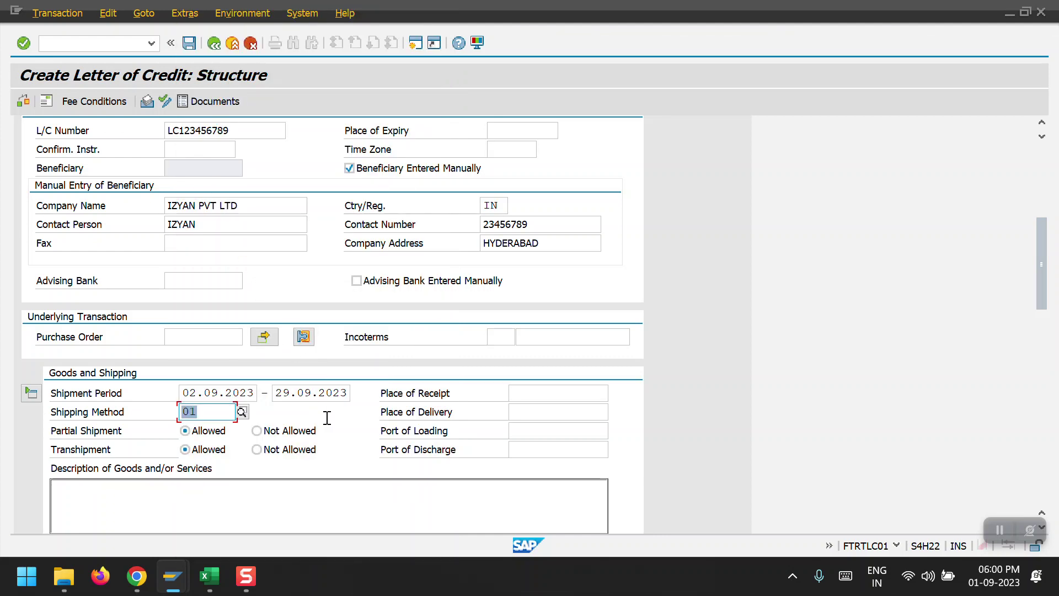
{"action": "key", "text": "Return"}
{"action": "scroll", "coordinate": [337, 406], "scroll_direction": "up", "scroll_amount": 3}
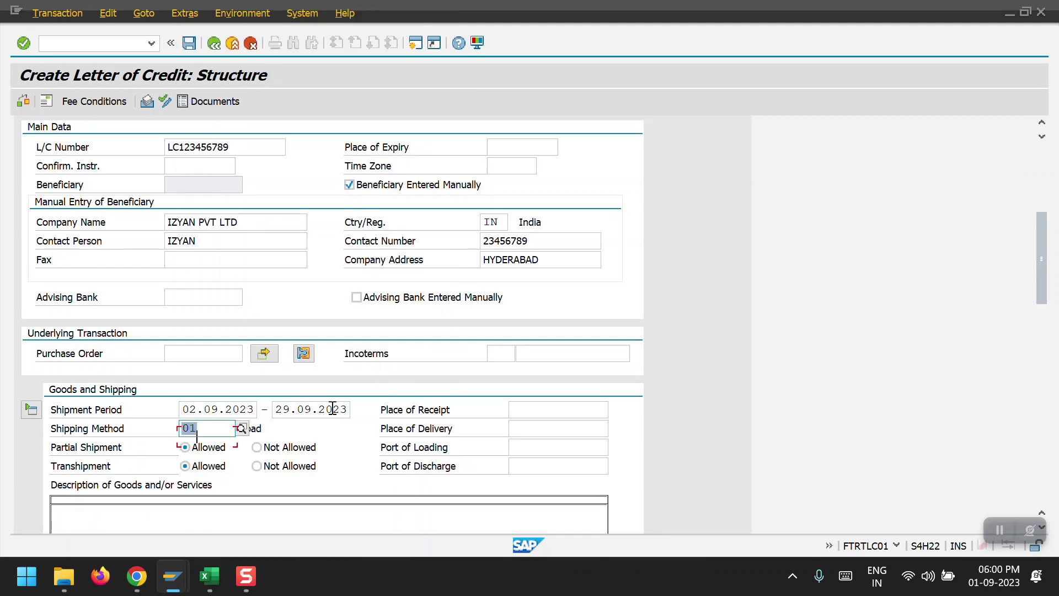
{"action": "scroll", "coordinate": [337, 406], "scroll_direction": "up", "scroll_amount": 9}
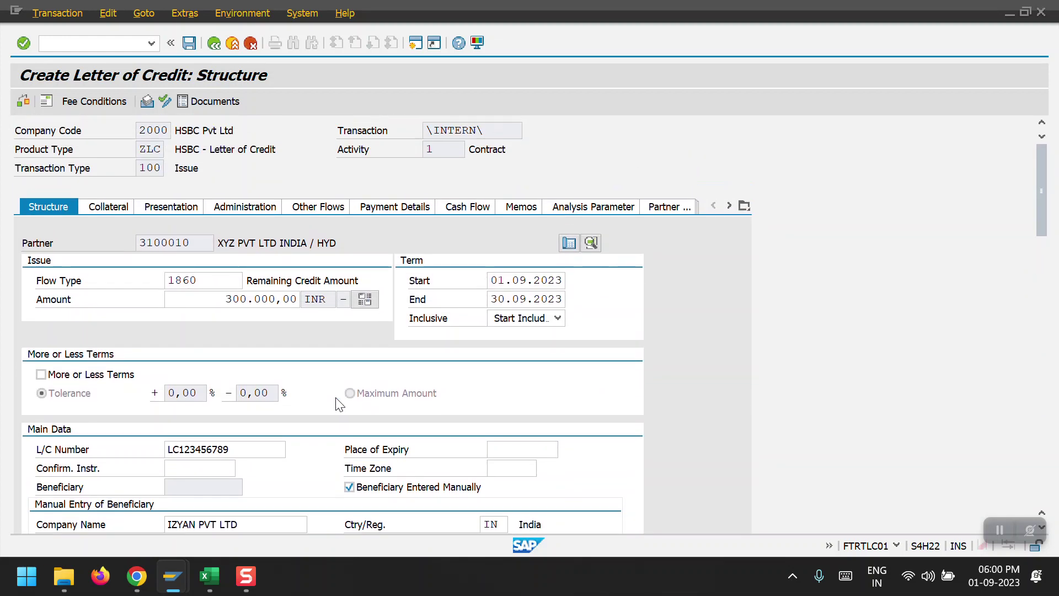
Step: Assign portfolio HSBC in the letter of credit's administrative data
{"action": "left_click", "coordinate": [246, 212]}
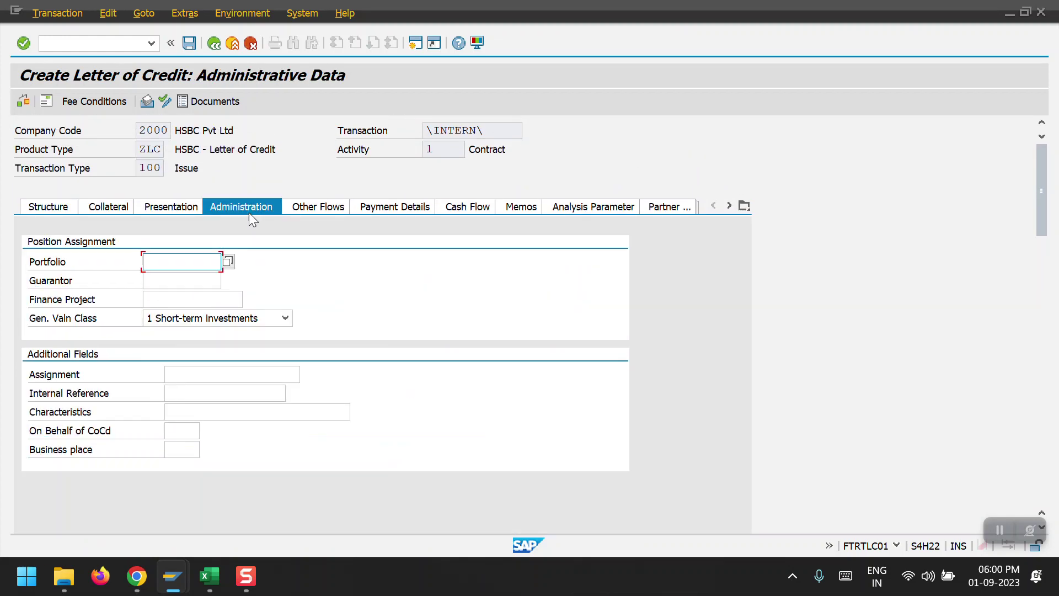
{"action": "type", "text": "H"}
{"action": "left_click", "coordinate": [183, 276]}
{"action": "key", "text": "Return"}
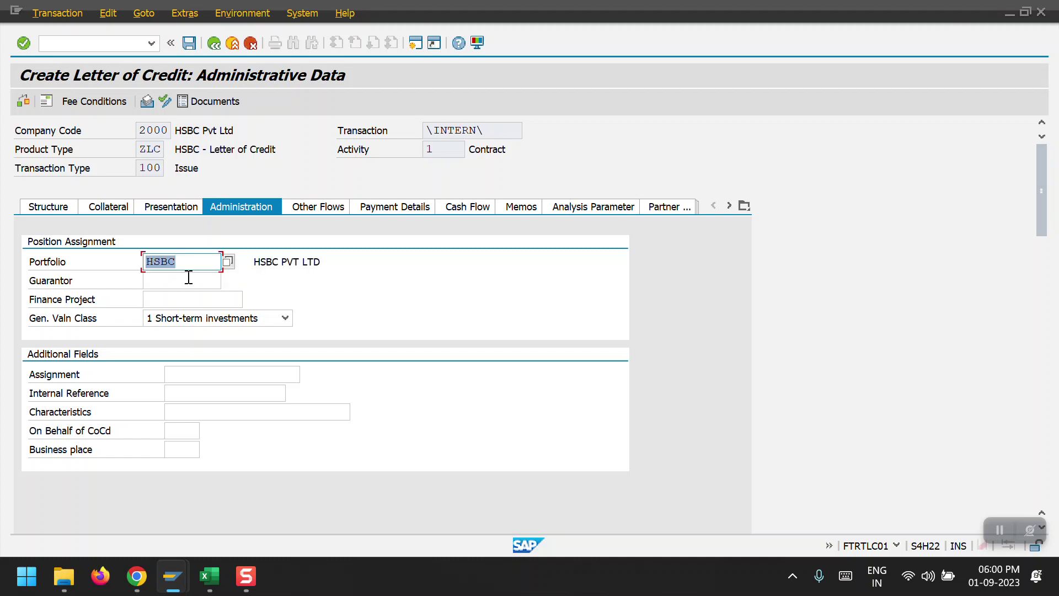
Step: Add an Other Flows outflow of flow type 1901 Charges for 1000 INR
{"action": "left_click", "coordinate": [323, 209]}
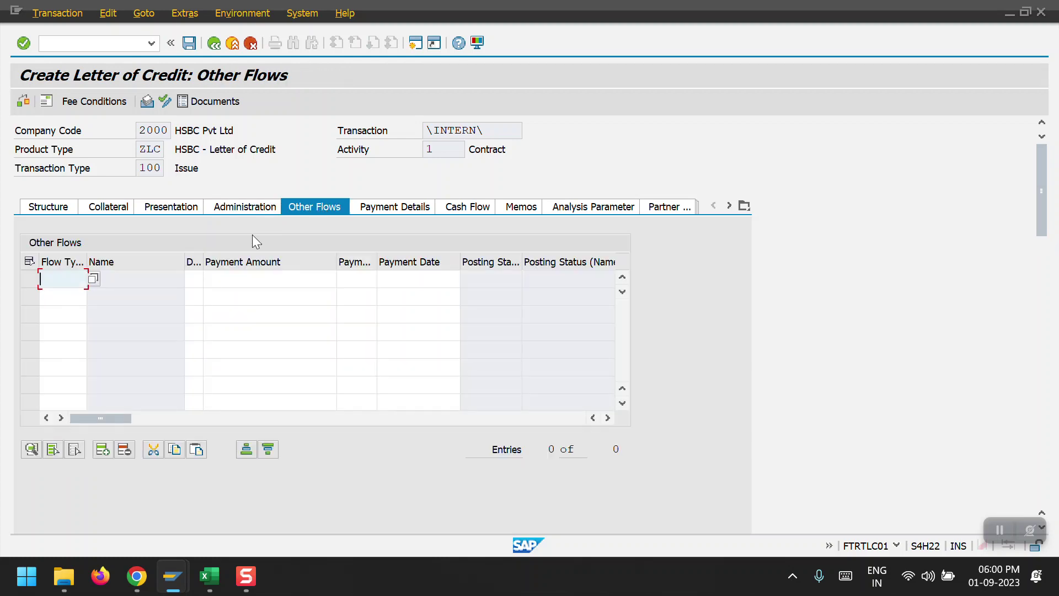
{"action": "left_click", "coordinate": [63, 282]}
{"action": "left_click", "coordinate": [55, 294]}
{"action": "left_click", "coordinate": [199, 280]}
{"action": "left_click", "coordinate": [190, 294]}
{"action": "left_click", "coordinate": [245, 284]}
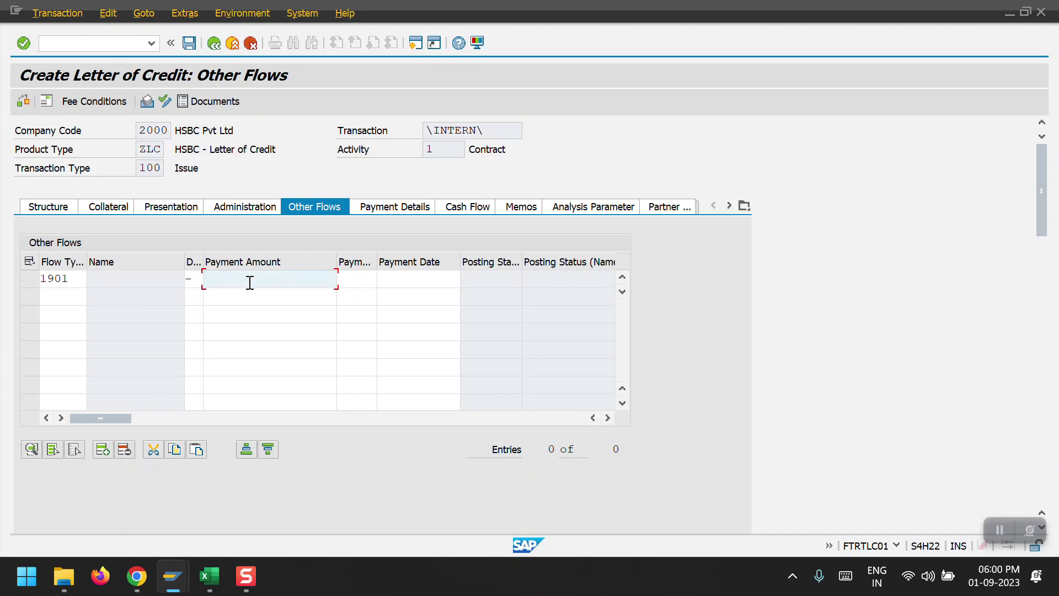
{"action": "type", "text": "1000"}
{"action": "key", "text": "Tab"}
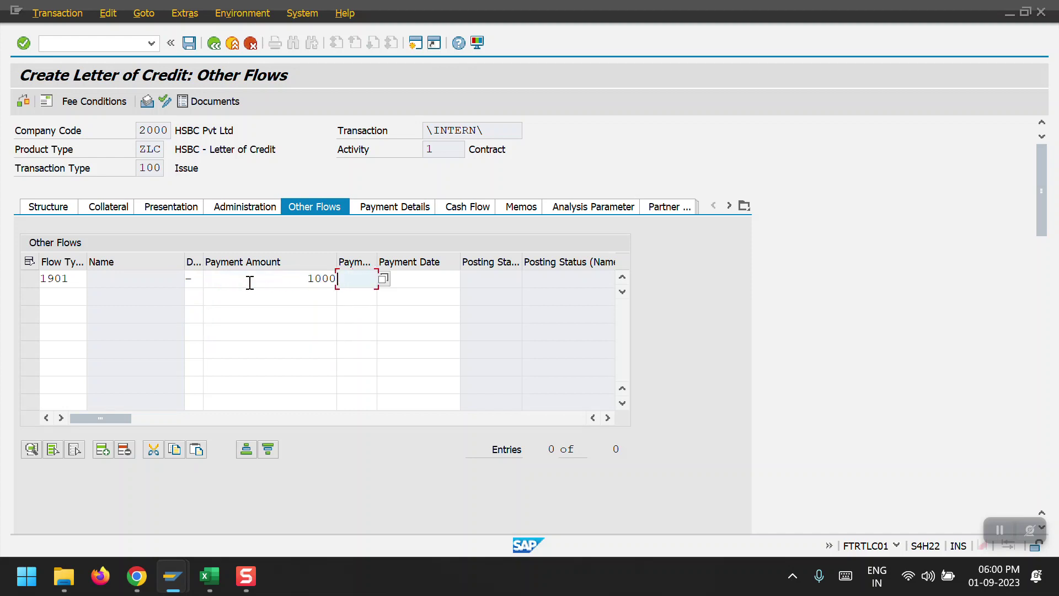
{"action": "key", "text": "Return"}
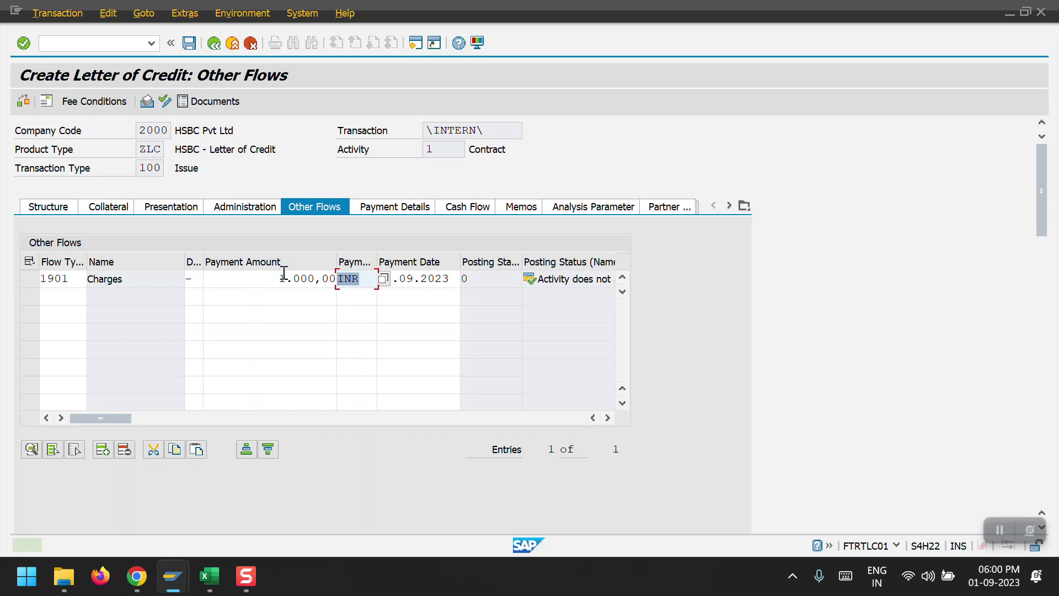
{"action": "left_click", "coordinate": [392, 209]}
Step: Add minus and plus INR payment rows and set the outflow house bank to HDFC
{"action": "left_click", "coordinate": [51, 335]}
{"action": "type", "text": "+"}
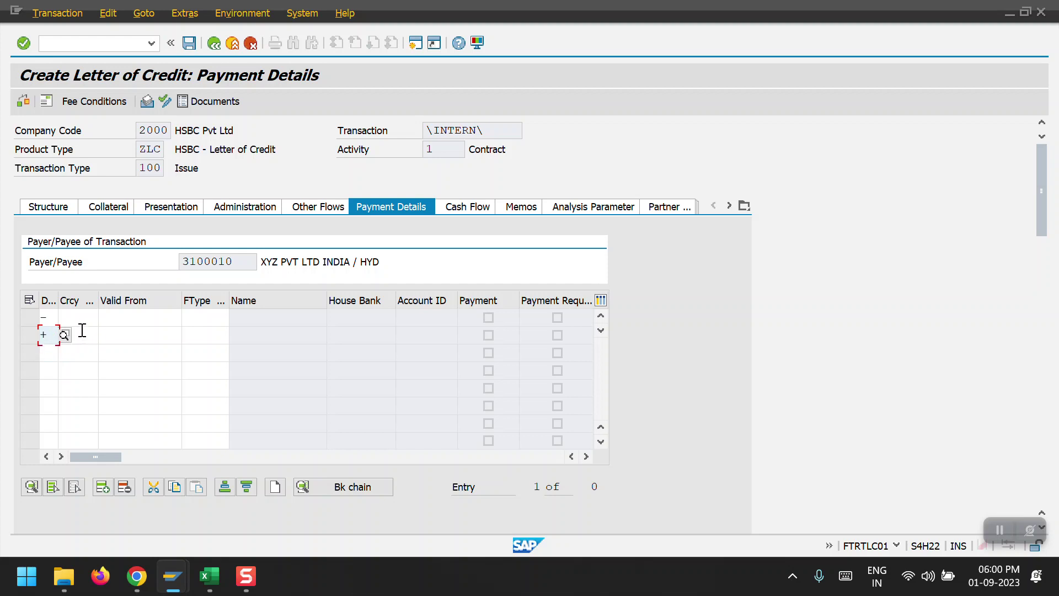
{"action": "key", "text": "Return"}
{"action": "double_click", "coordinate": [76, 322]}
{"action": "left_click", "coordinate": [525, 377]}
{"action": "left_click", "coordinate": [537, 393]}
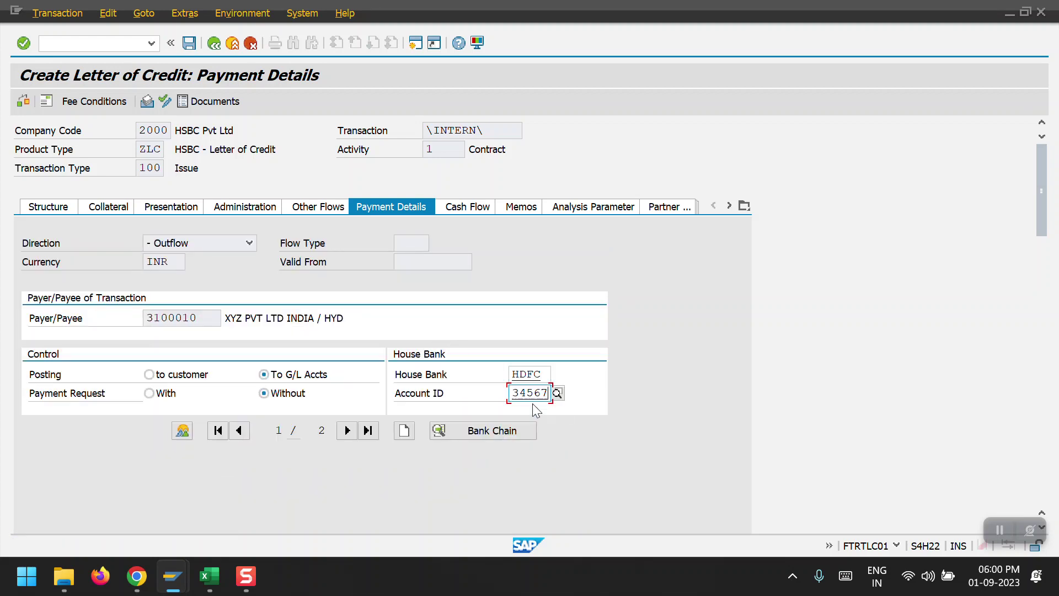
{"action": "key", "text": "Return"}
Step: Set the inflow house bank to HDFC with account 34567 and review the cash flows
{"action": "left_click", "coordinate": [346, 430]}
{"action": "left_click", "coordinate": [546, 374]}
{"action": "left_click", "coordinate": [539, 389]}
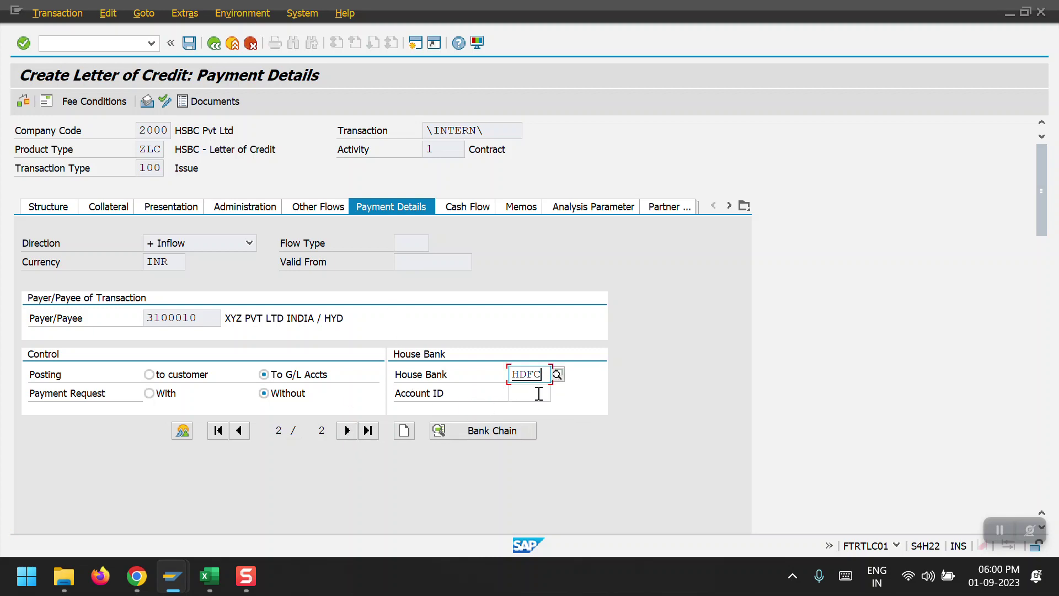
{"action": "left_click", "coordinate": [534, 391]}
{"action": "left_click", "coordinate": [526, 405]}
{"action": "key", "text": "Return"}
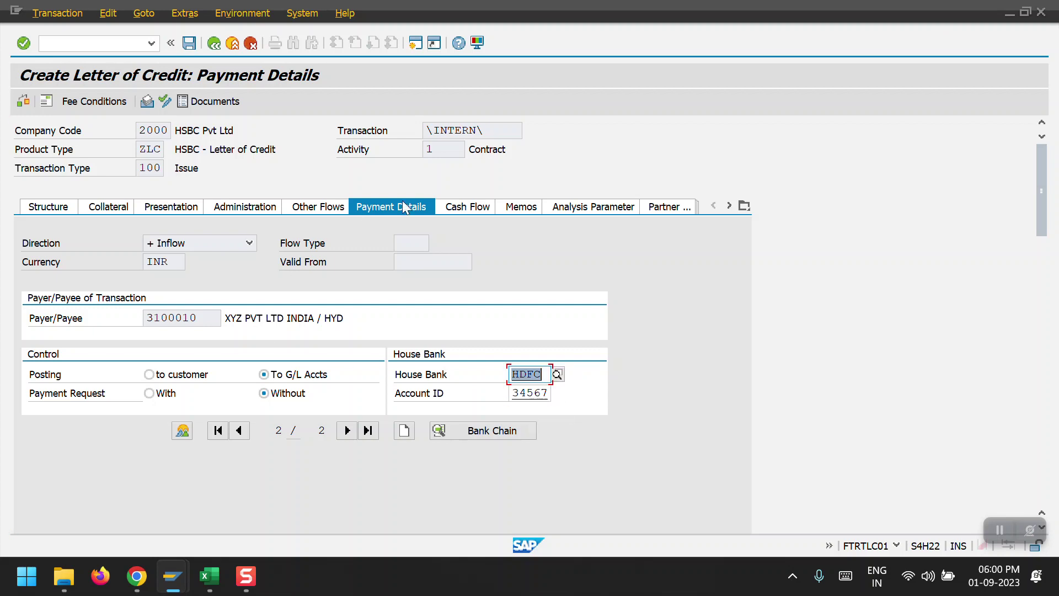
{"action": "left_click", "coordinate": [481, 207]}
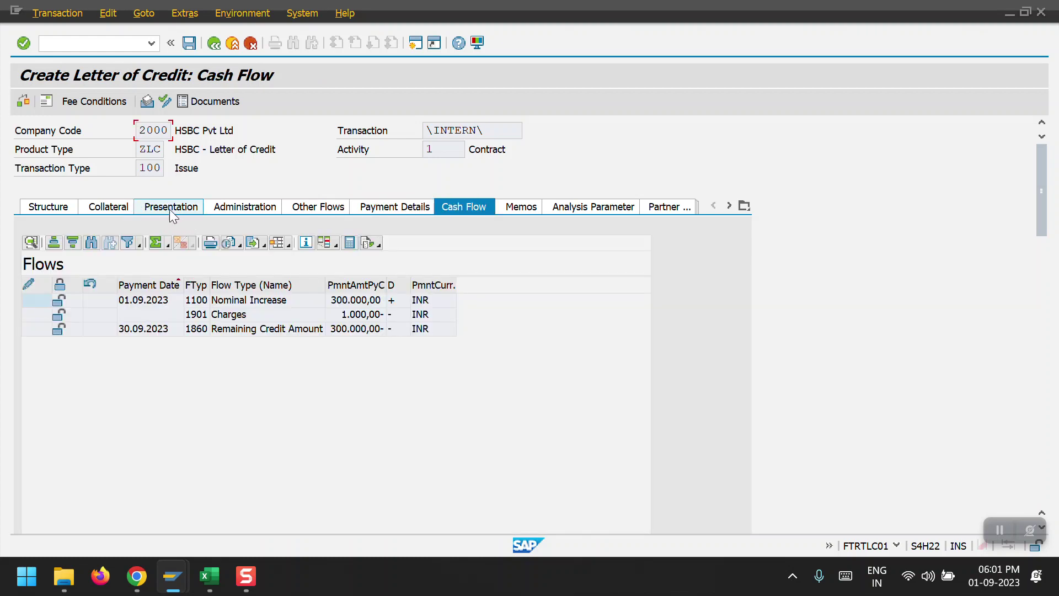
{"action": "left_click", "coordinate": [170, 209]}
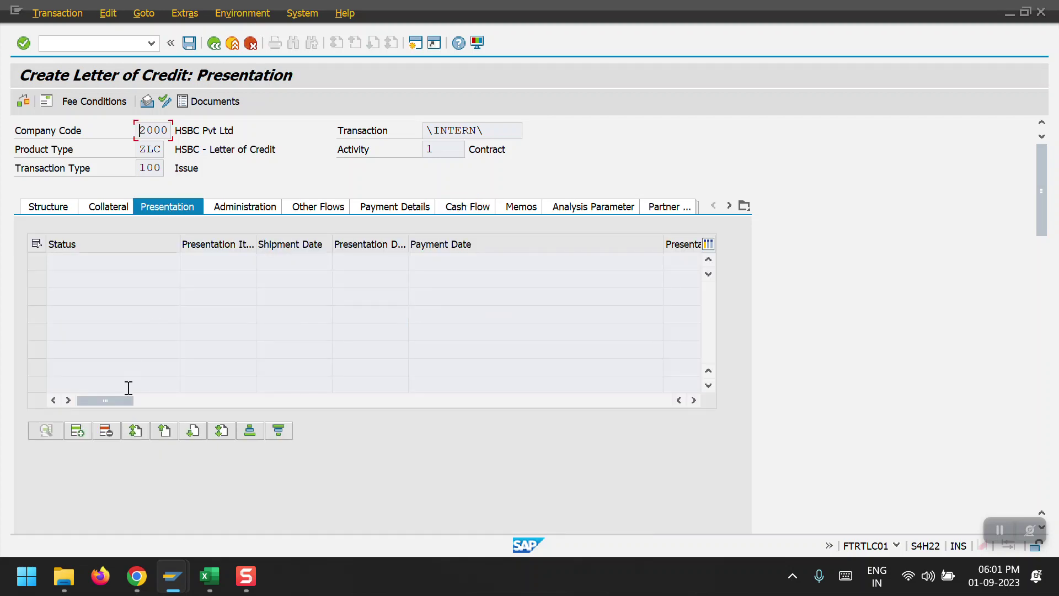
Step: Add presentation item 1 with shipment, presentation and payment dates 02.09.2023
{"action": "left_click", "coordinate": [77, 431]}
{"action": "left_click", "coordinate": [216, 261]}
{"action": "type", "text": "1"}
{"action": "left_click", "coordinate": [288, 260]}
{"action": "type", "text": "02.09.2023"}
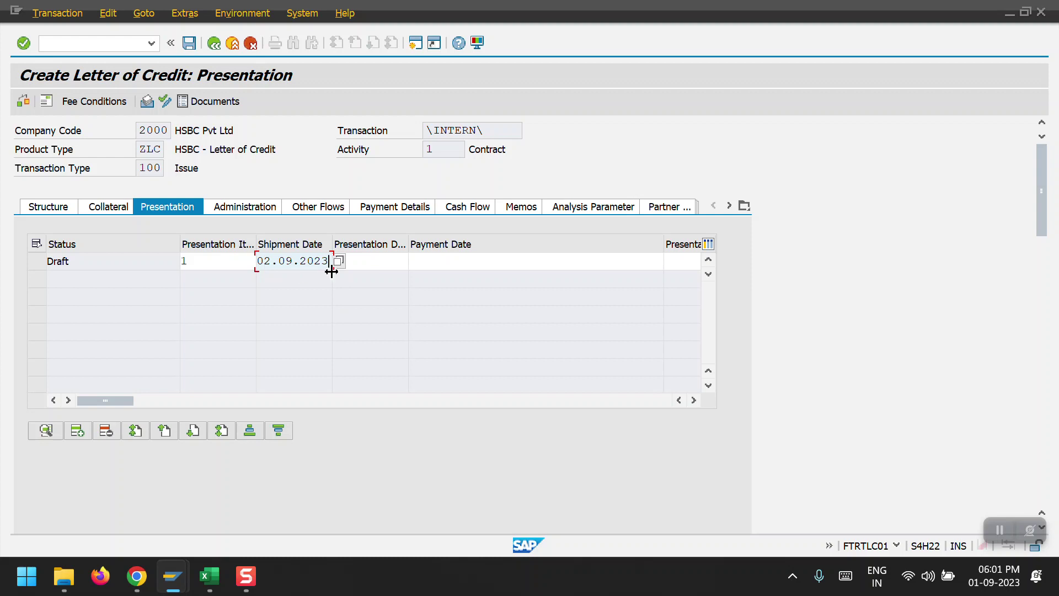
{"action": "left_click", "coordinate": [366, 263]}
{"action": "left_click", "coordinate": [378, 278]}
{"action": "left_click", "coordinate": [449, 262]}
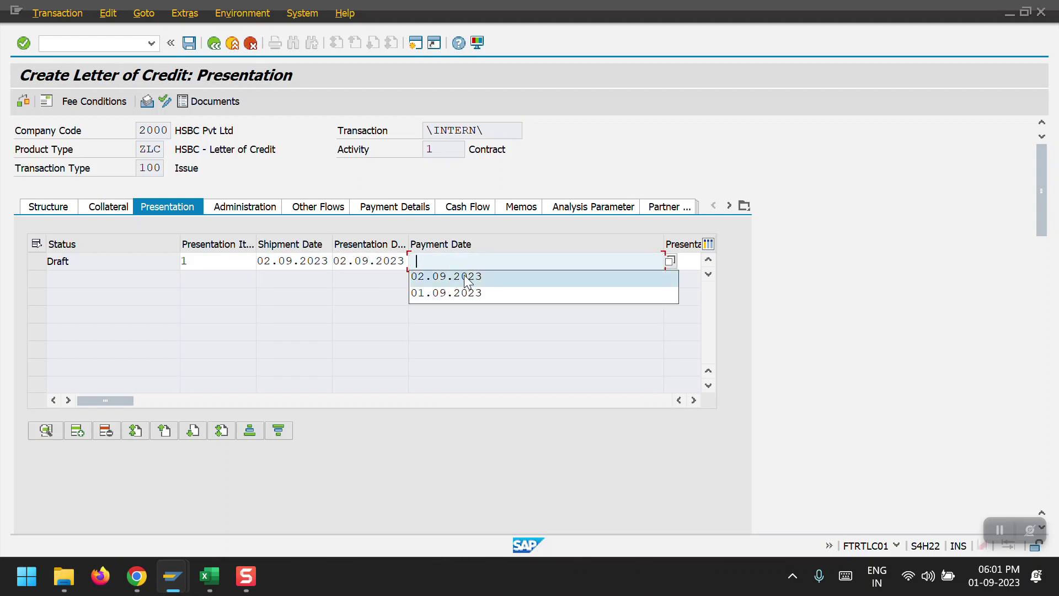
{"action": "left_click", "coordinate": [466, 279]}
Step: Enter the 300000 INR presentation amount and keep the non-working-day payment date
{"action": "left_click", "coordinate": [554, 261]}
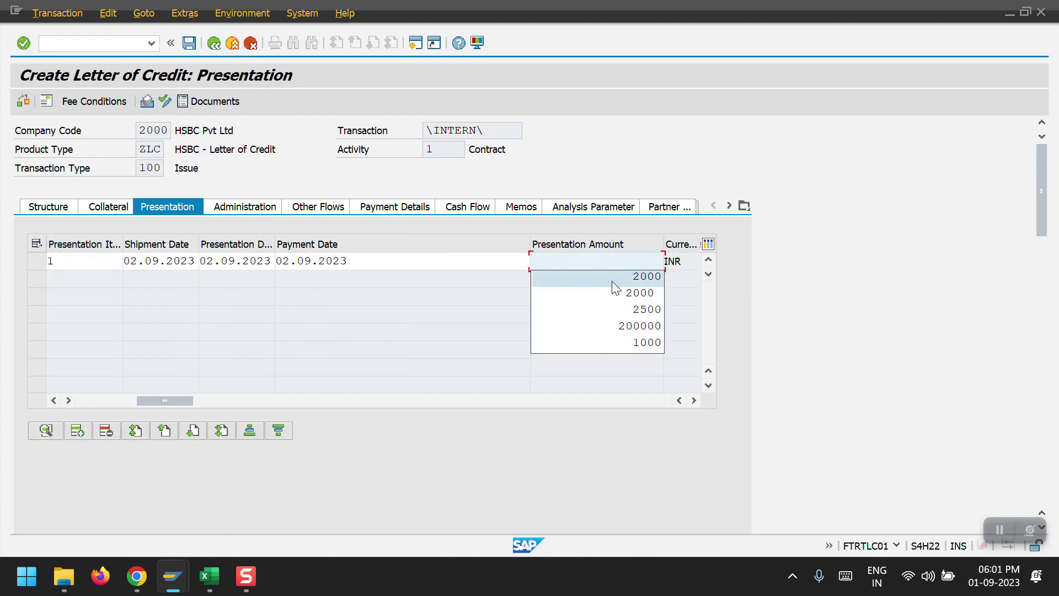
{"action": "type", "text": "3"}
{"action": "type", "text": "00000"}
{"action": "key", "text": "Return"}
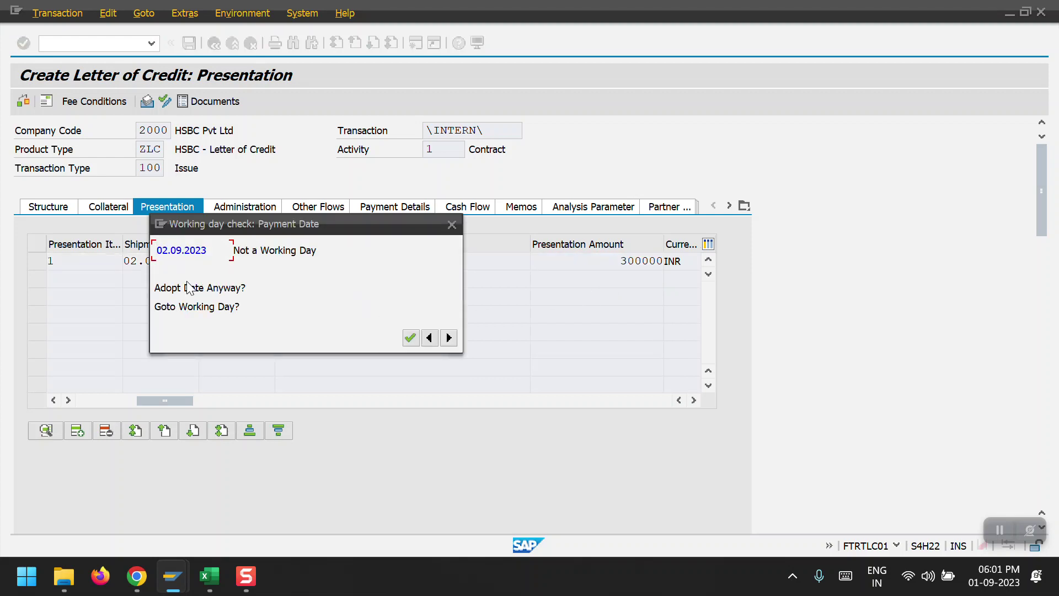
{"action": "left_click", "coordinate": [411, 338]}
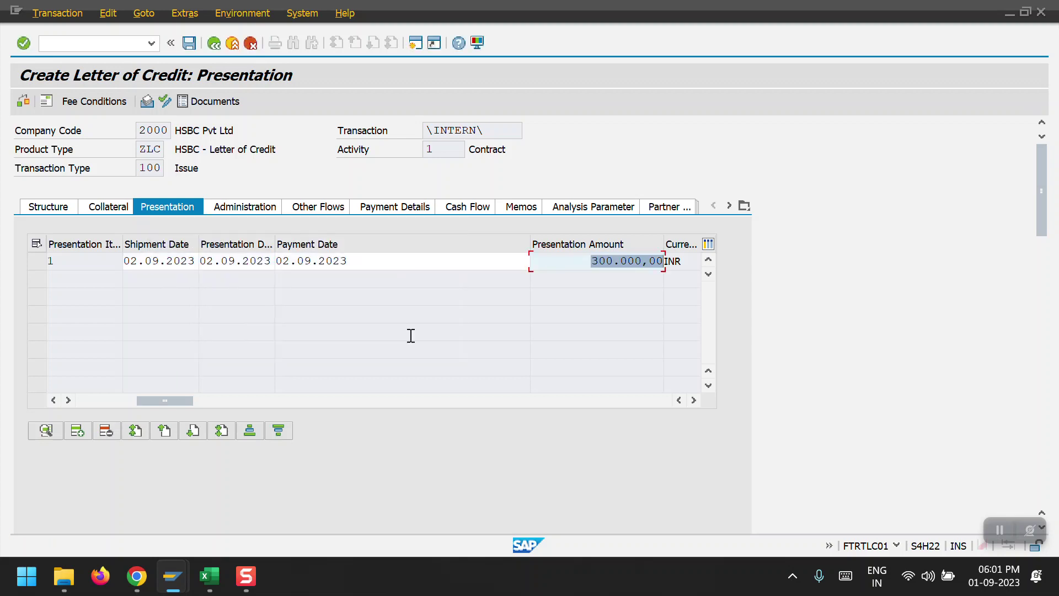
{"action": "left_click", "coordinate": [51, 208]}
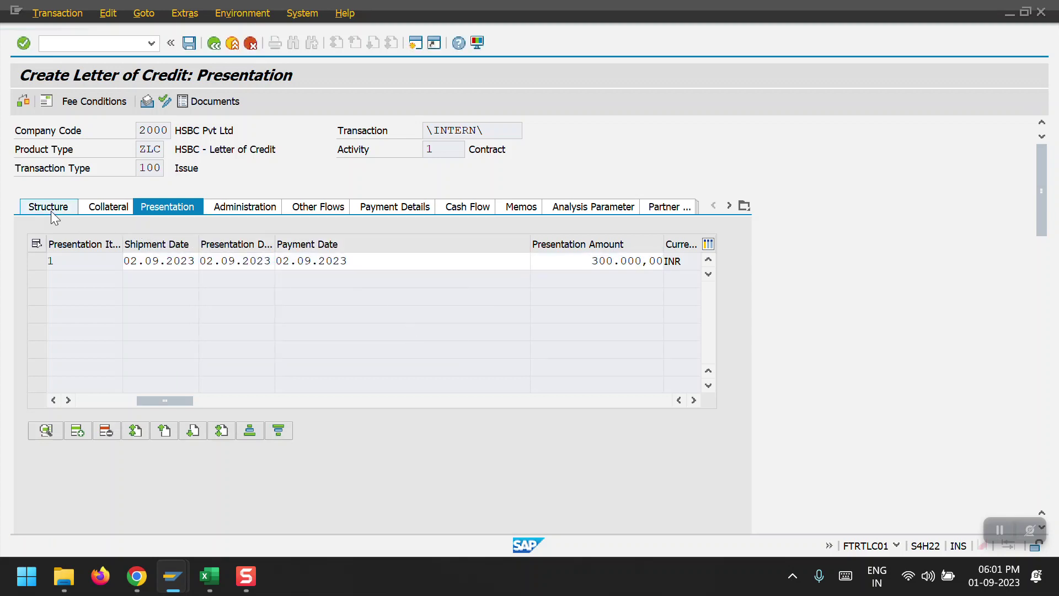
Step: Save the letter of credit, continuing past the working-day warnings
{"action": "scroll", "coordinate": [255, 203], "scroll_direction": "up", "scroll_amount": 5}
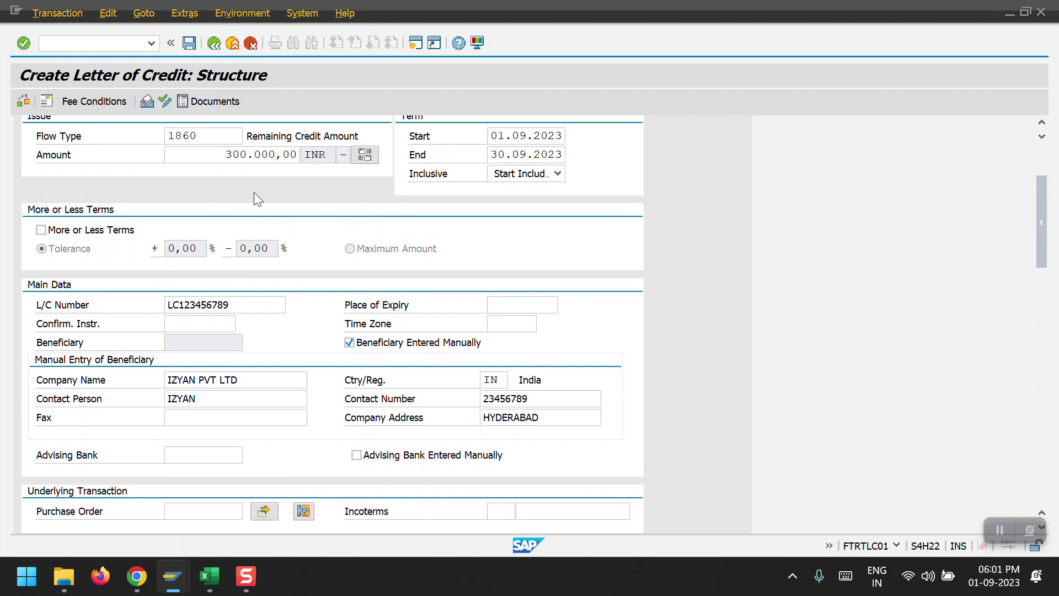
{"action": "scroll", "coordinate": [253, 193], "scroll_direction": "up", "scroll_amount": 1}
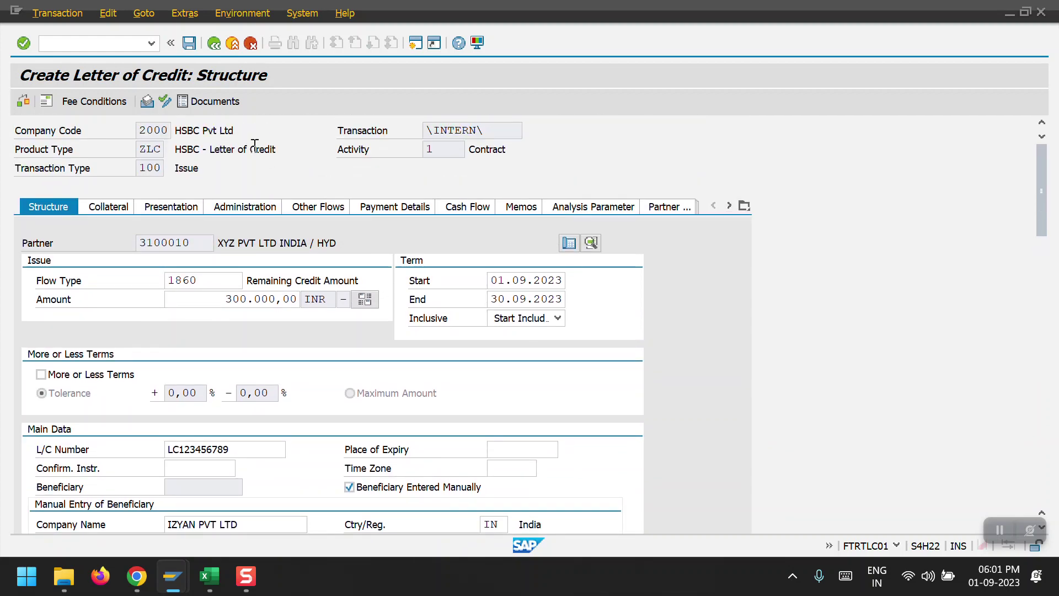
{"action": "left_click", "coordinate": [190, 45]}
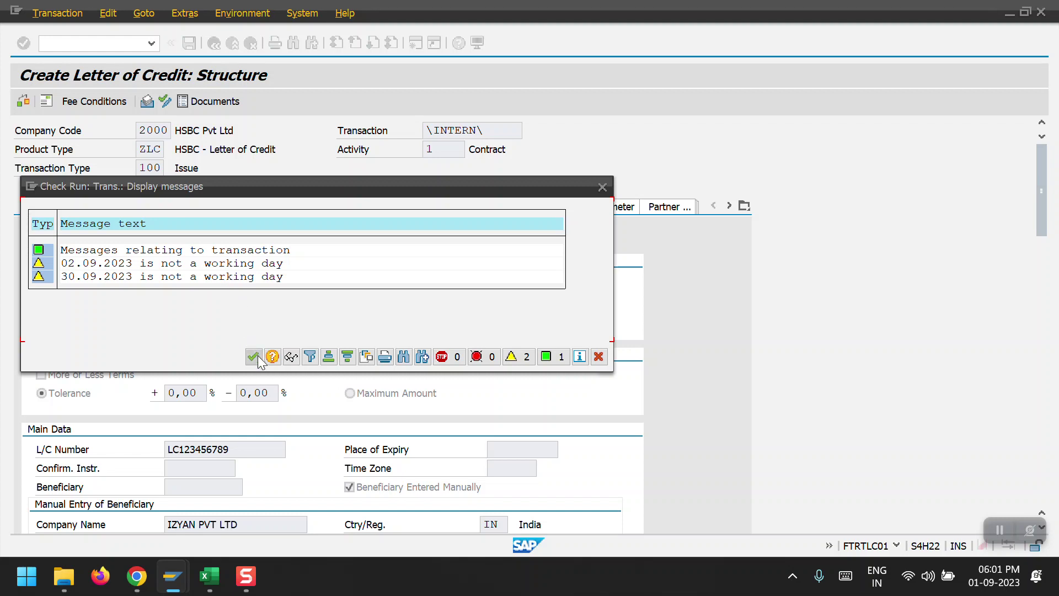
{"action": "left_click", "coordinate": [254, 357]}
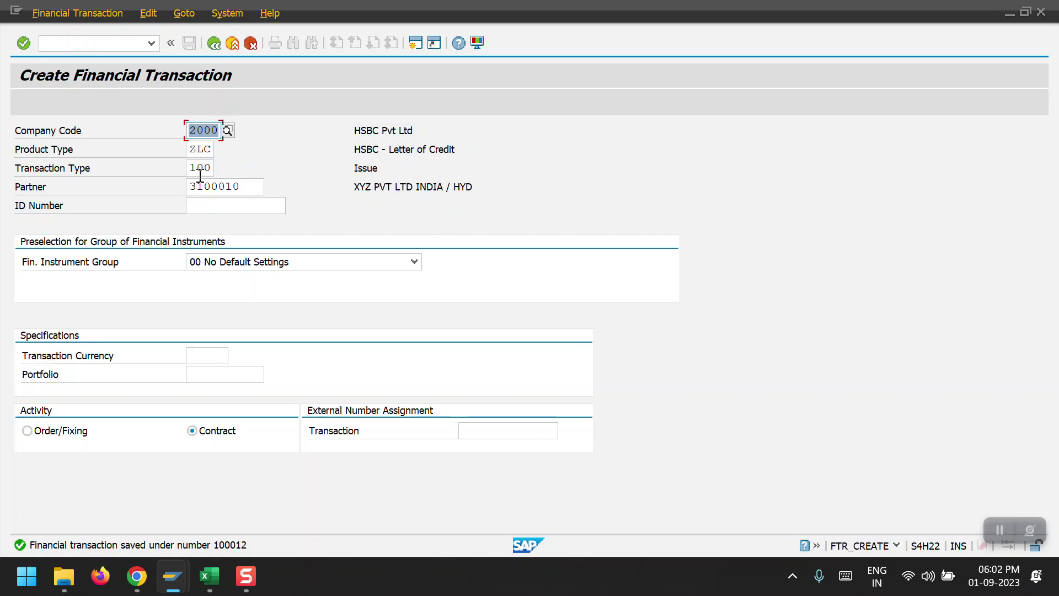
Step: Open FTR_EDIT, display transaction 100012's letter of credit details, then go back
{"action": "left_click", "coordinate": [213, 44]}
{"action": "type", "text": "F"}
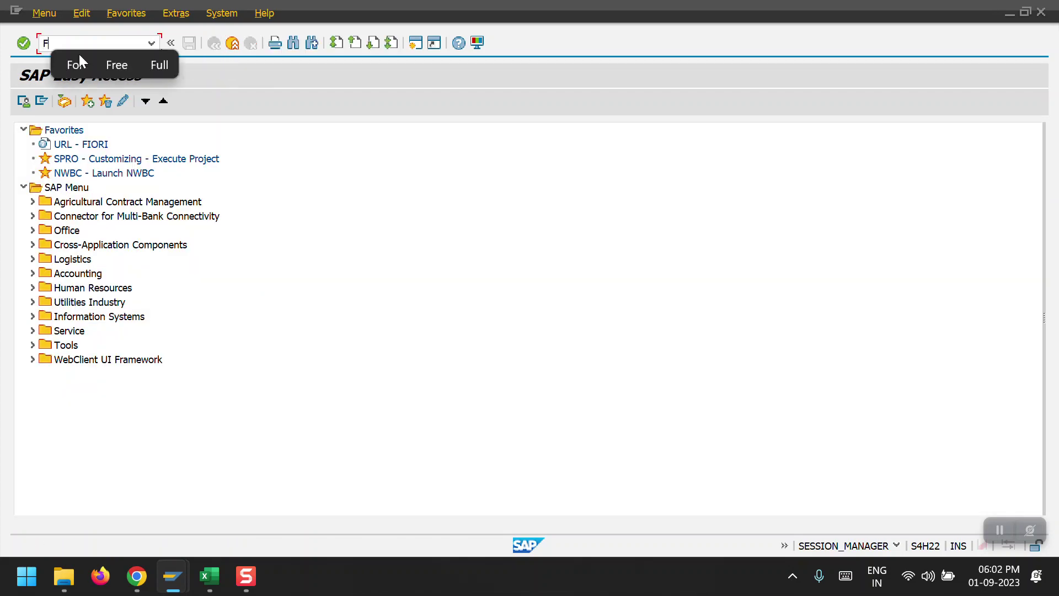
{"action": "type", "text": "TR_EDIT"}
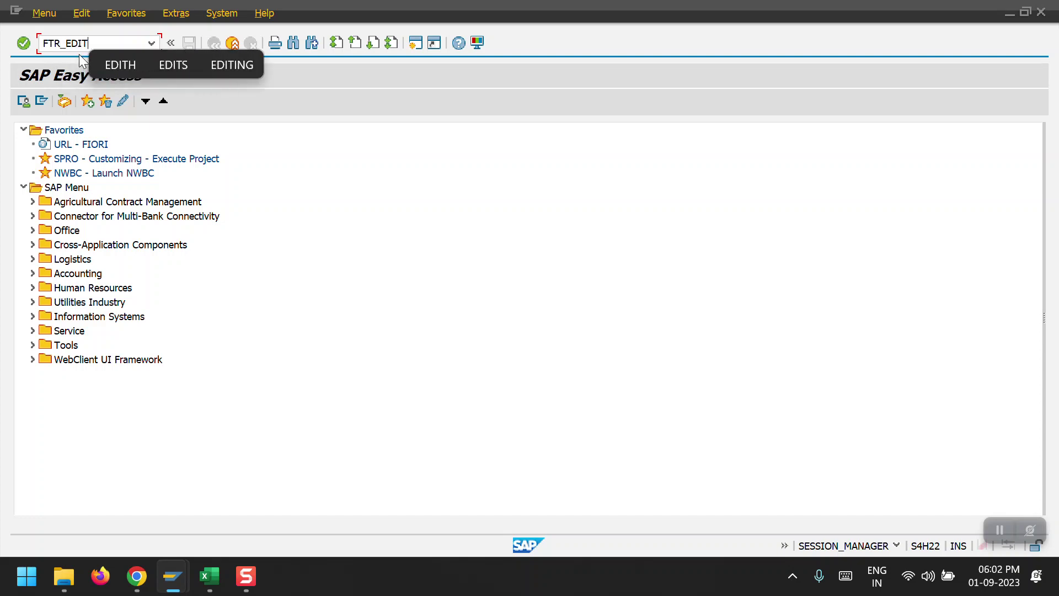
{"action": "key", "text": "Return"}
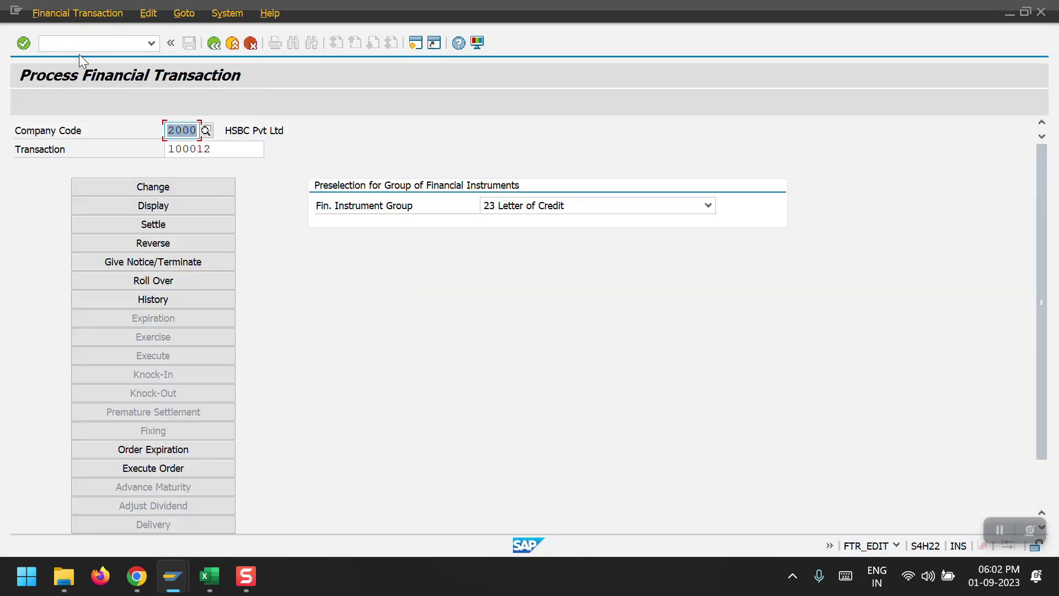
{"action": "left_click", "coordinate": [175, 204]}
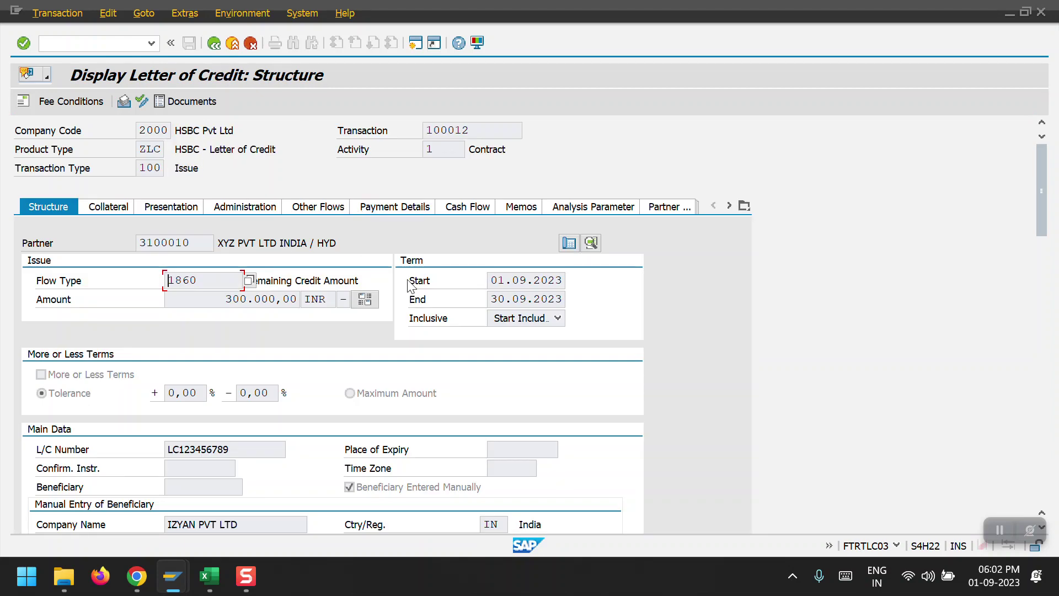
{"action": "scroll", "coordinate": [423, 356], "scroll_direction": "down", "scroll_amount": 3}
{"action": "scroll", "coordinate": [422, 357], "scroll_direction": "up", "scroll_amount": 3}
{"action": "left_click", "coordinate": [216, 45]}
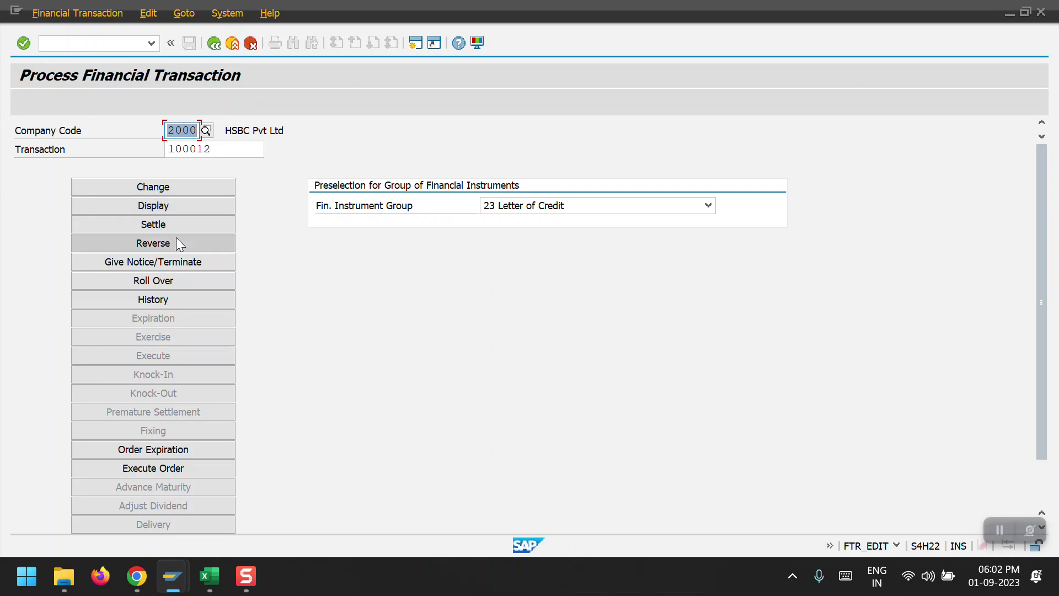
Step: Open transaction 100012 in change mode, review it, and save on leaving past the warnings
{"action": "left_click", "coordinate": [161, 190]}
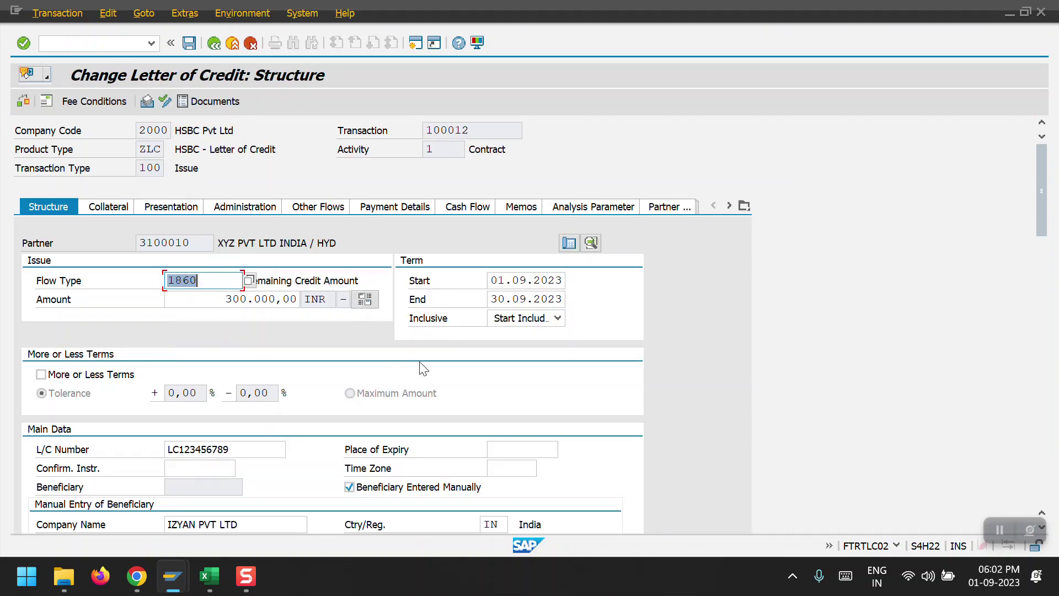
{"action": "scroll", "coordinate": [424, 375], "scroll_direction": "down", "scroll_amount": 2}
{"action": "scroll", "coordinate": [429, 382], "scroll_direction": "down", "scroll_amount": 5}
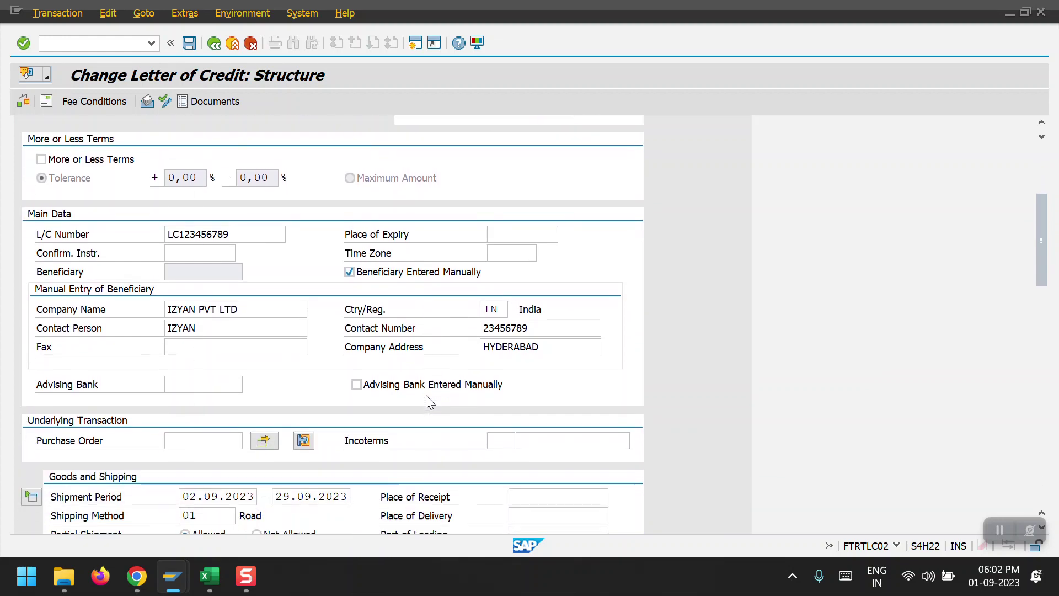
{"action": "left_click", "coordinate": [210, 48]}
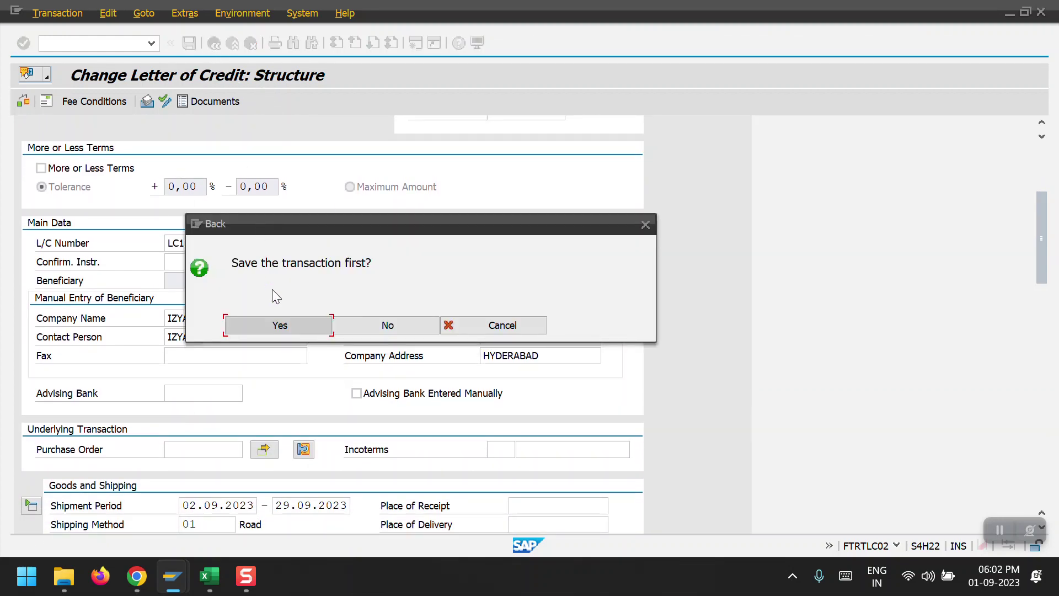
{"action": "left_click", "coordinate": [282, 320]}
{"action": "left_click", "coordinate": [254, 356]}
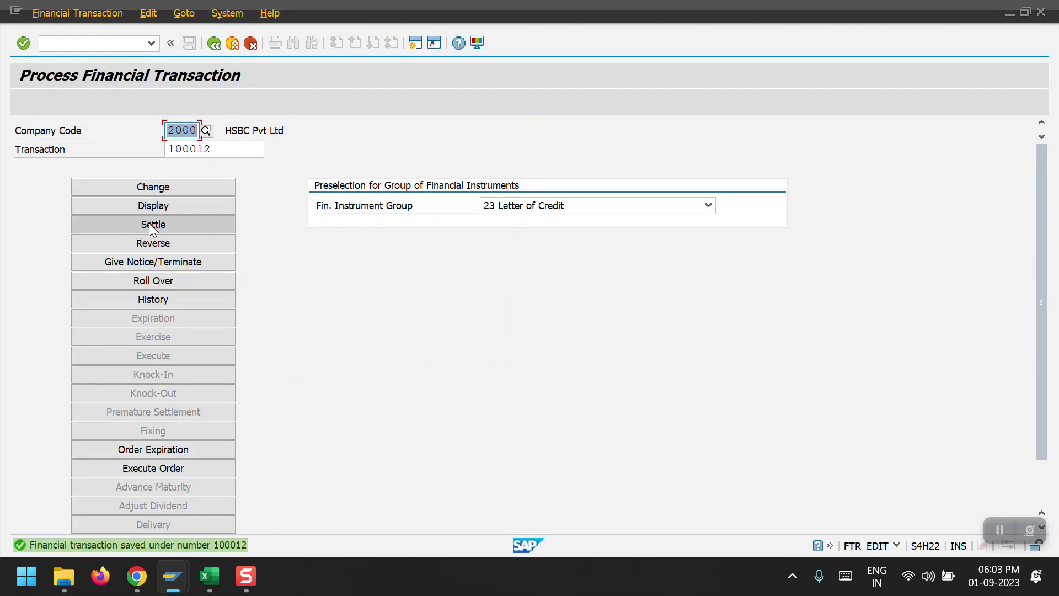
Step: Accept and settle the draft 300.000,00 INR presentation of letter of credit 100012
{"action": "left_click", "coordinate": [144, 227]}
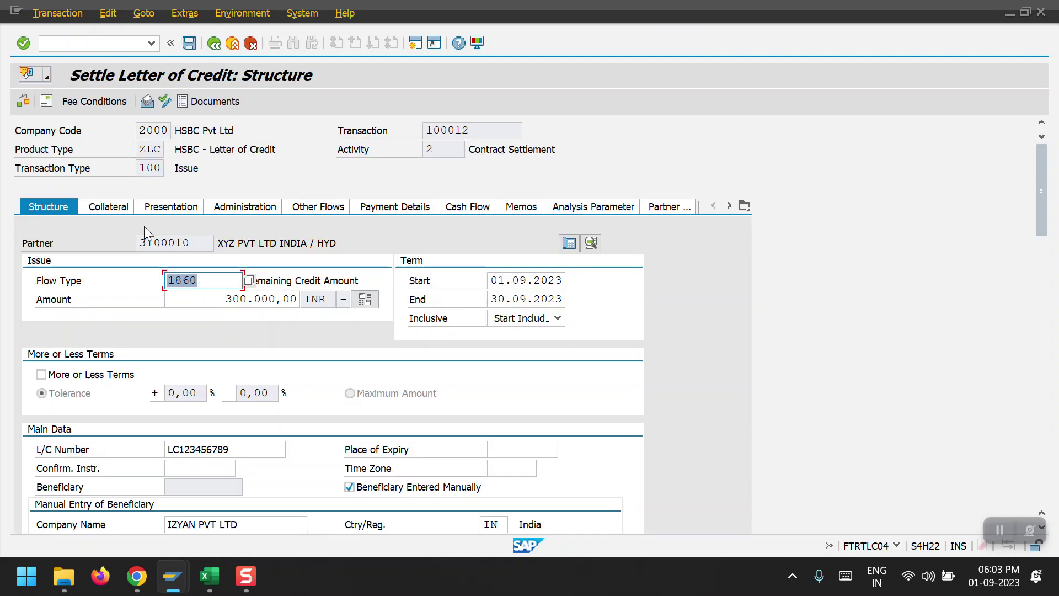
{"action": "left_click", "coordinate": [190, 207]}
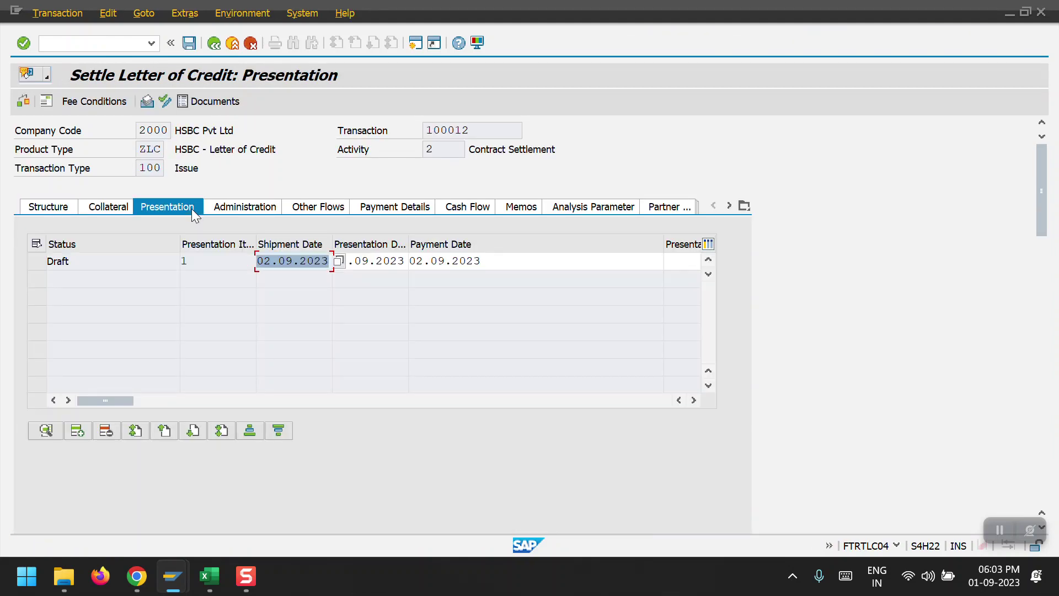
{"action": "left_click", "coordinate": [96, 261]}
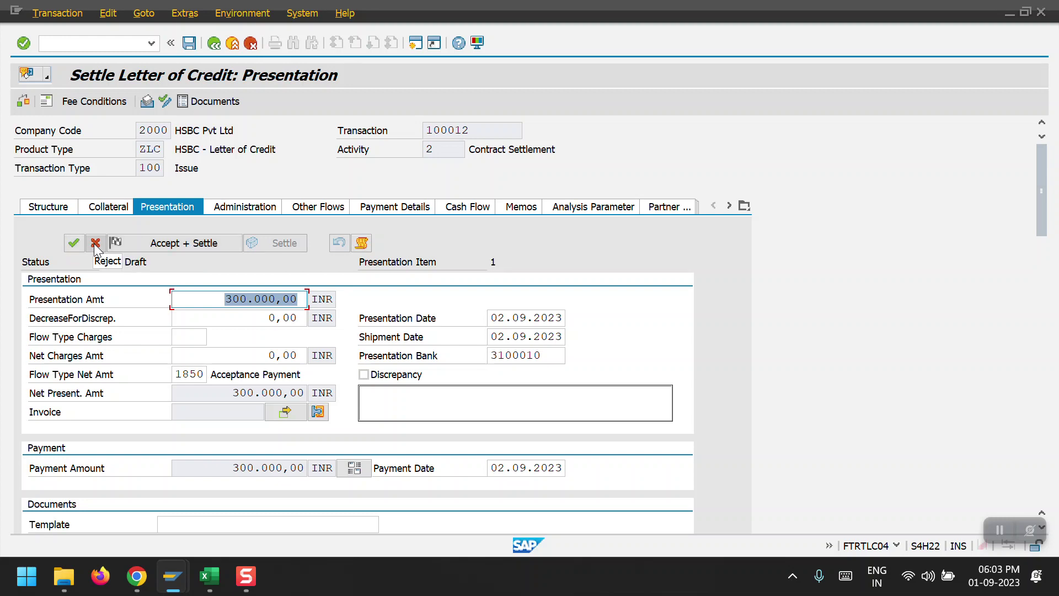
{"action": "left_click", "coordinate": [179, 243]}
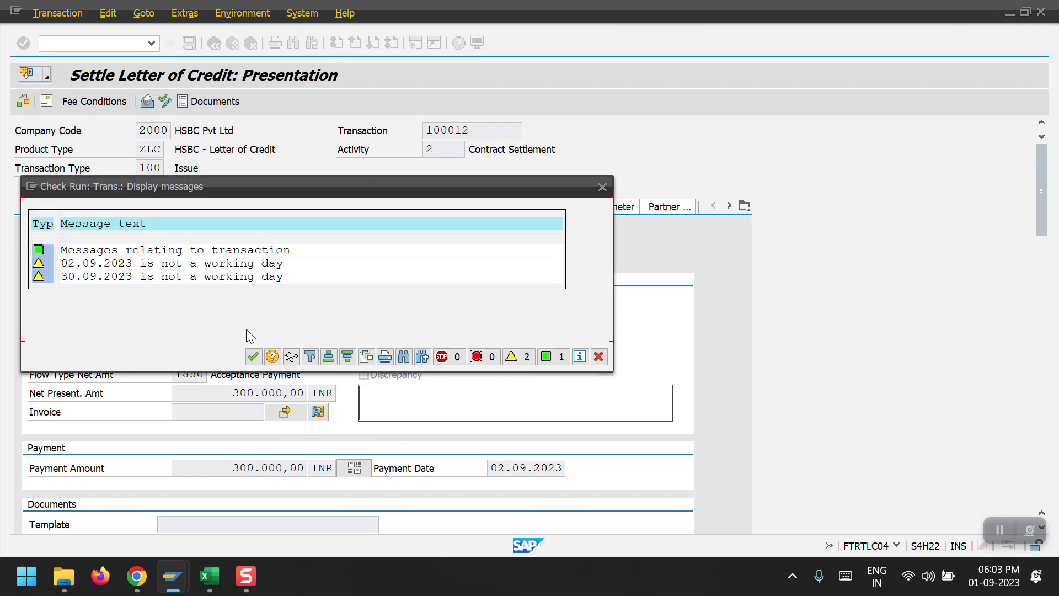
{"action": "left_click", "coordinate": [252, 357]}
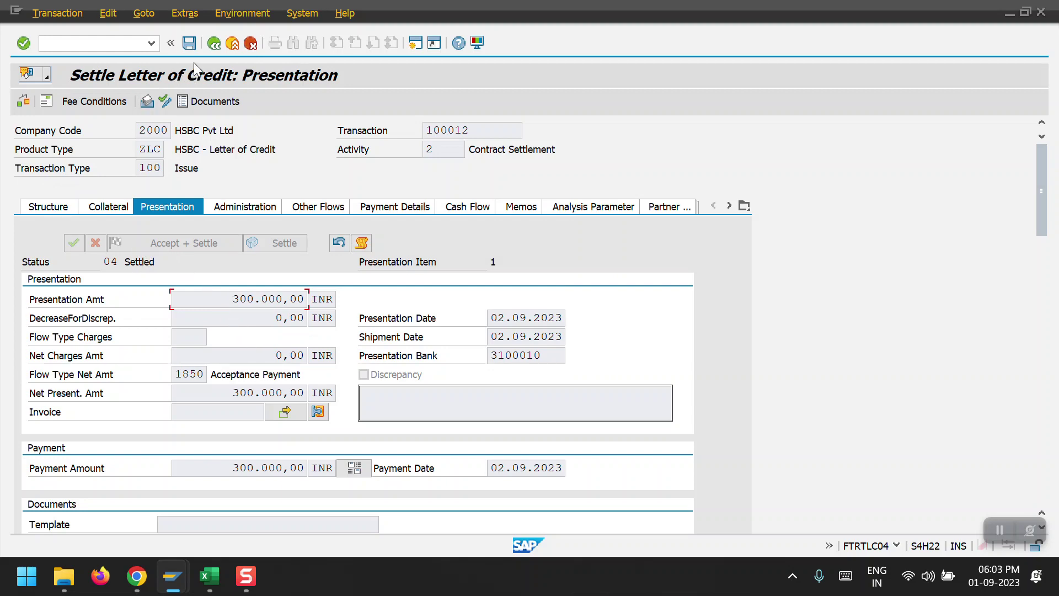
Step: Check the settled presentation and save the transaction past the working-day warnings
{"action": "left_click", "coordinate": [54, 207]}
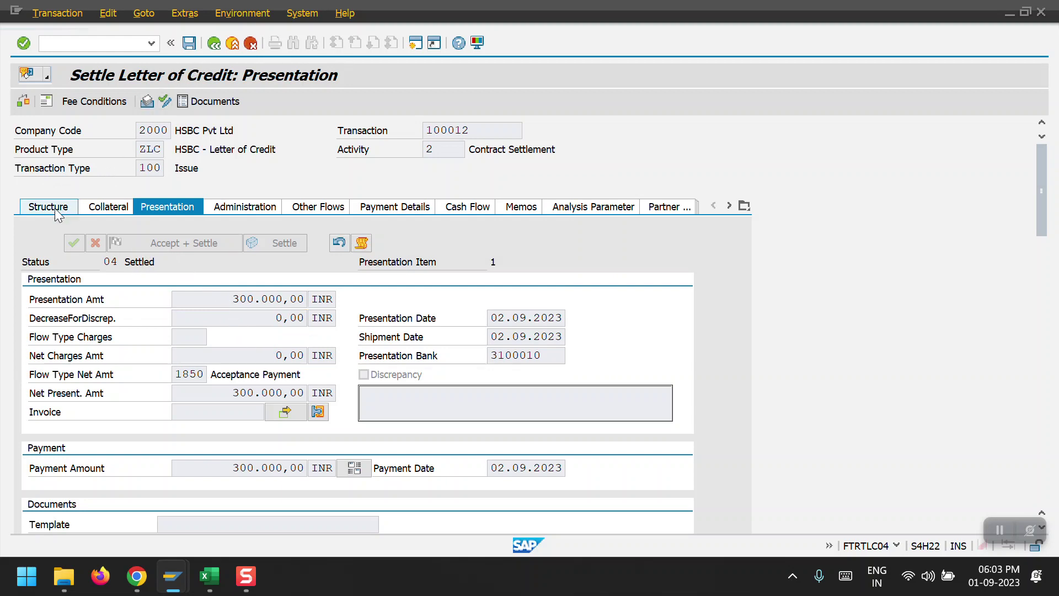
{"action": "left_click", "coordinate": [156, 211]}
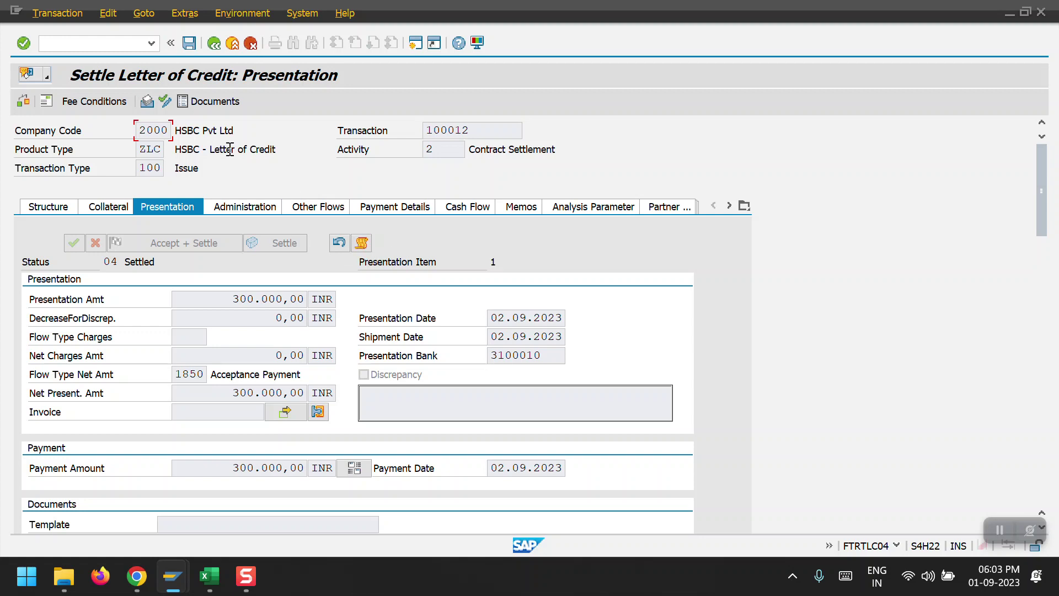
{"action": "left_click", "coordinate": [188, 44]}
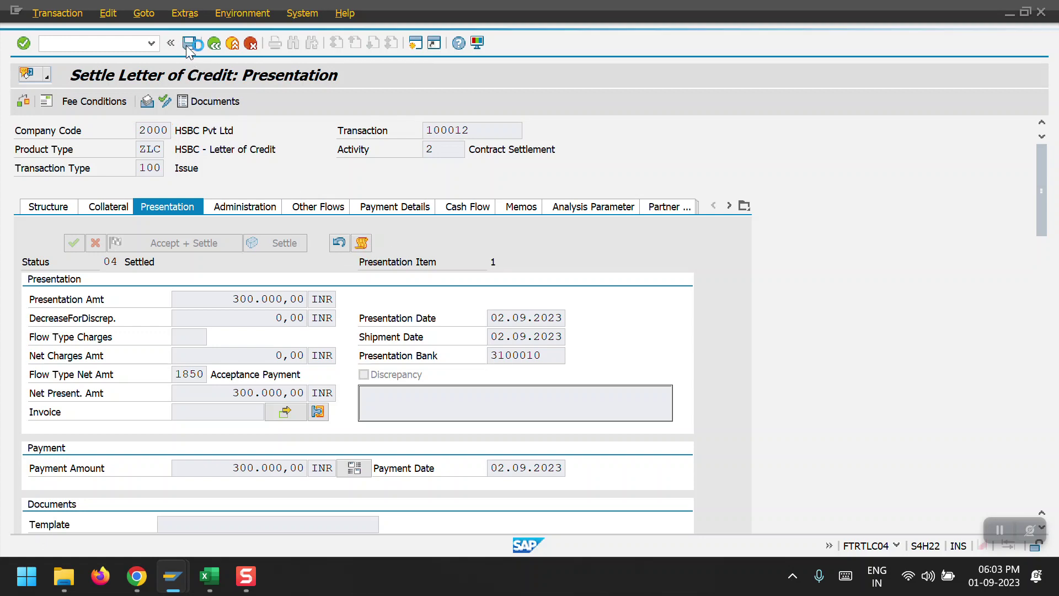
{"action": "left_click", "coordinate": [253, 357]}
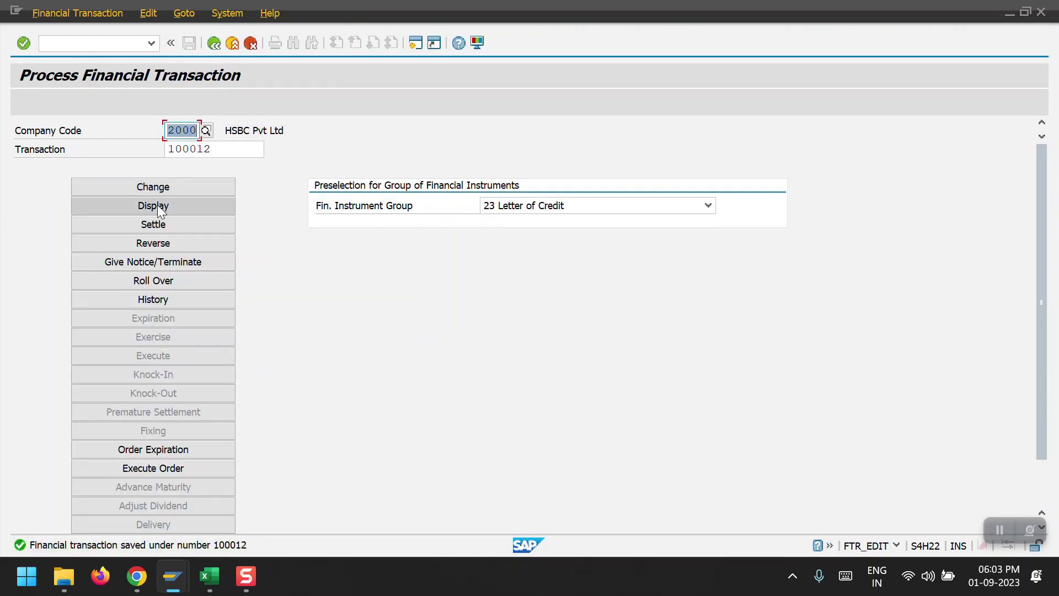
Step: Display letter of credit 100012 and confirm its presentation status is Settled
{"action": "left_click", "coordinate": [157, 205]}
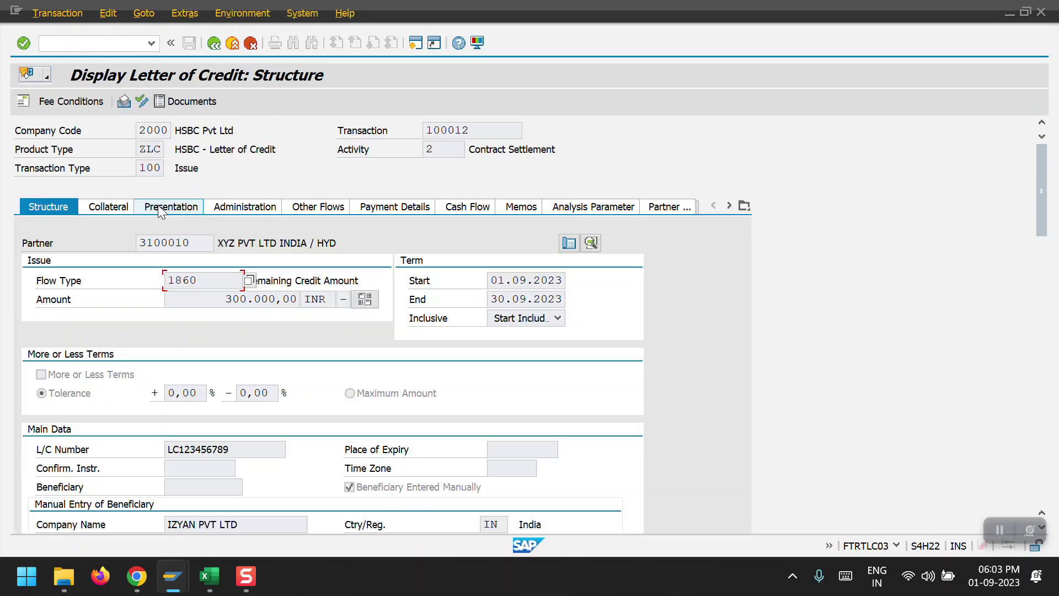
{"action": "left_click", "coordinate": [177, 208]}
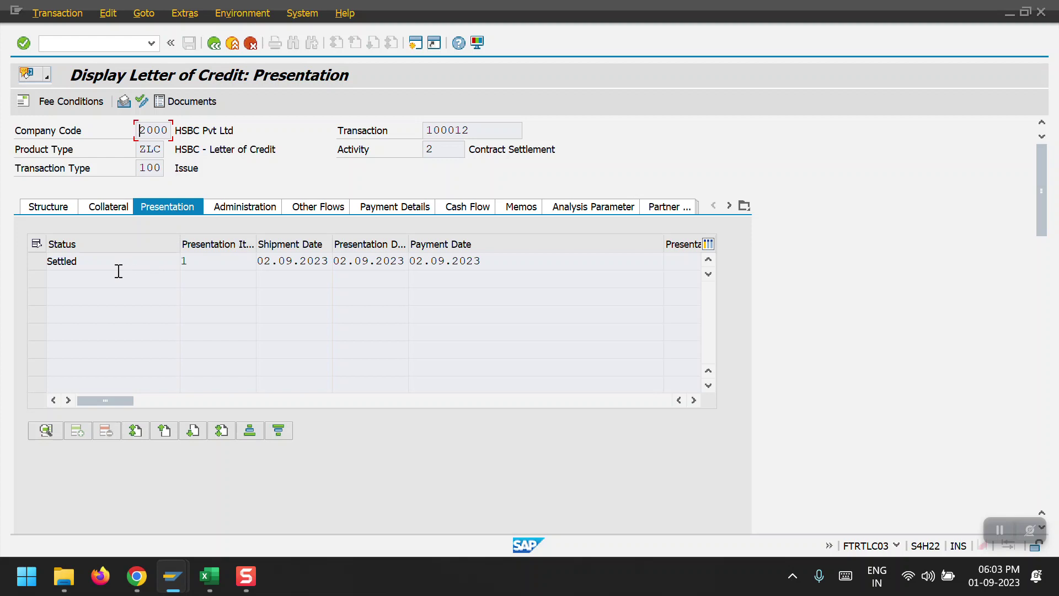
{"action": "left_click_drag", "start_coordinate": [84, 261], "coordinate": [31, 260]}
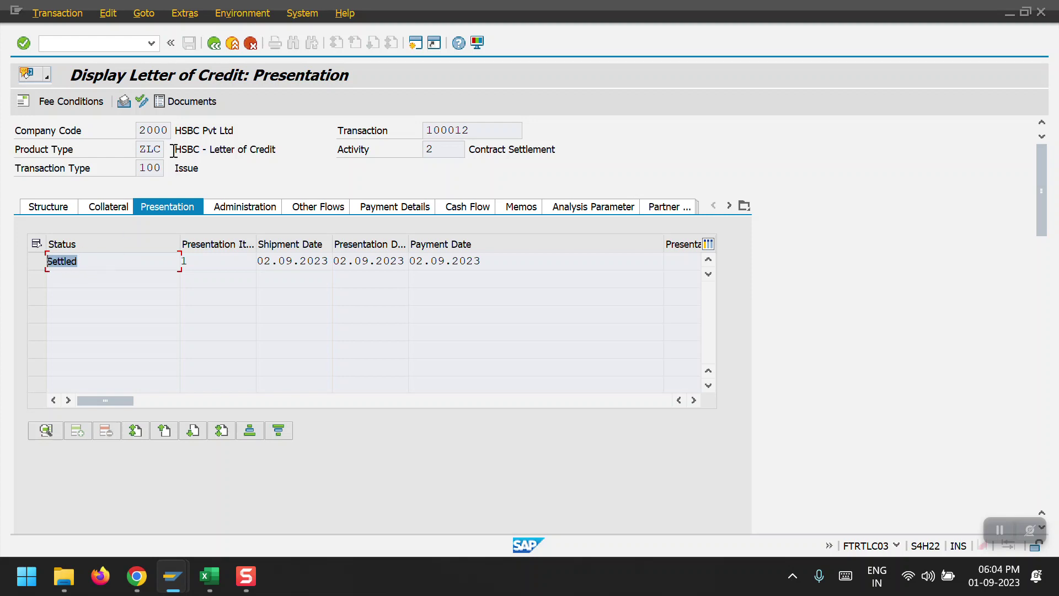
Step: Go back out of the letter of credit display to the SAP Easy Access menu
{"action": "left_click", "coordinate": [214, 43]}
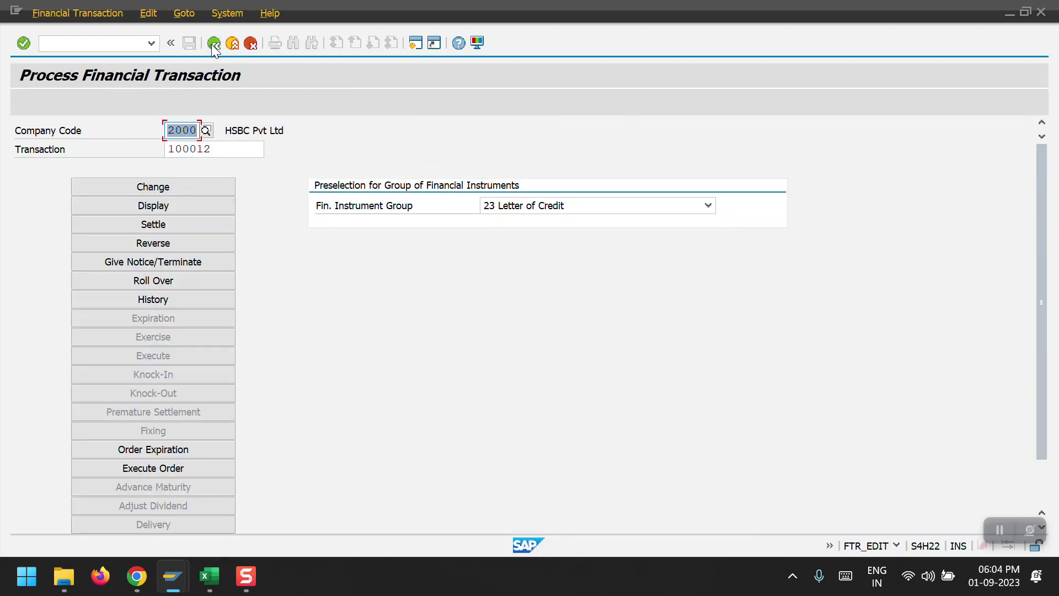
{"action": "left_click", "coordinate": [213, 45]}
{"action": "left_click", "coordinate": [110, 49]}
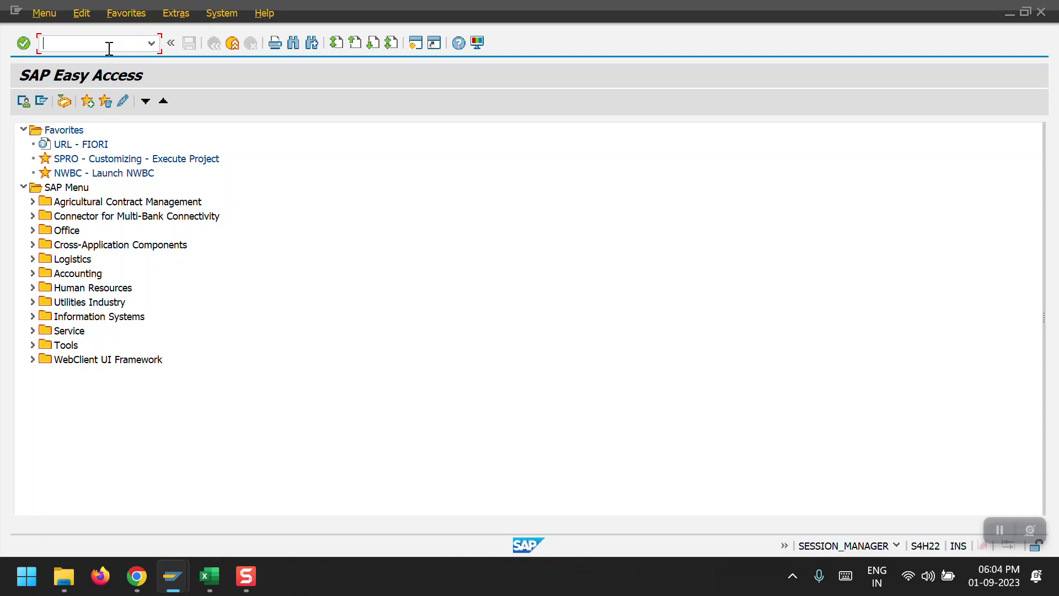
Step: Start transaction TBB1 to reach Treasury: Post Flows for company code 2000
{"action": "type", "text": "TBB1"}
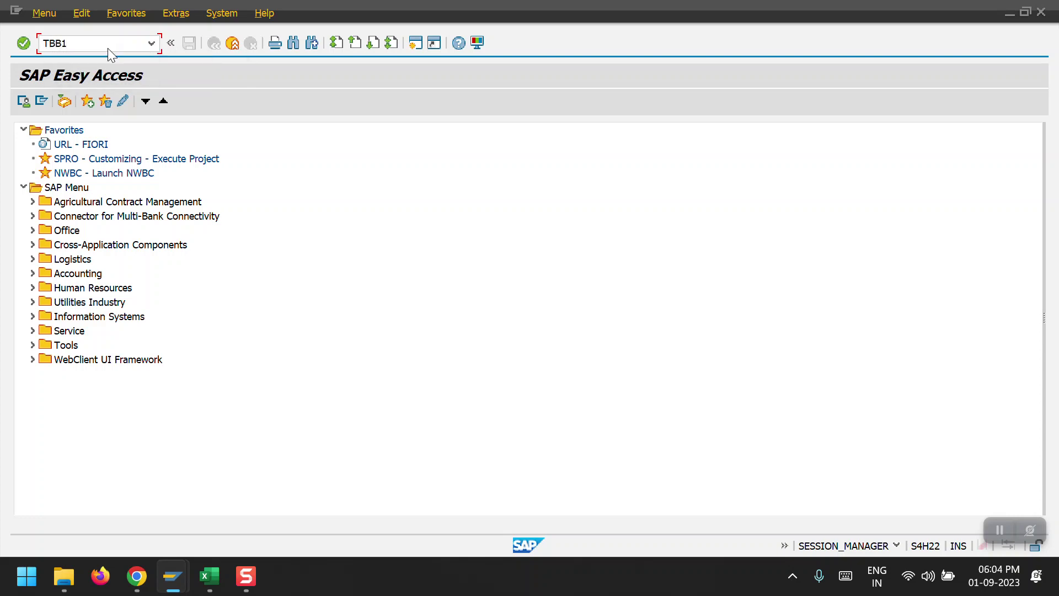
{"action": "key", "text": "Return"}
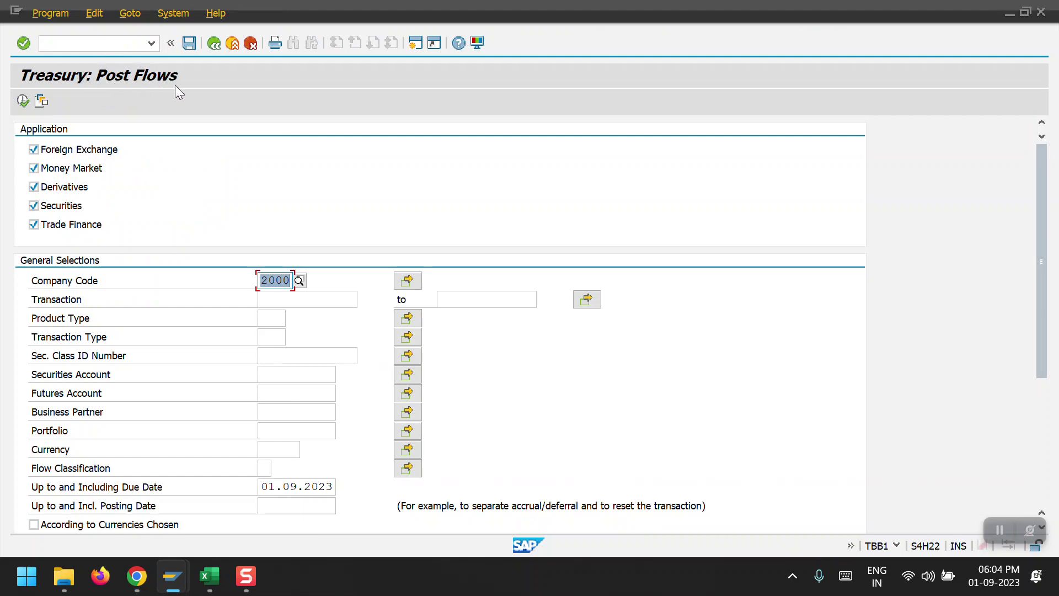
Step: Exclude Foreign Exchange, Money Market, Derivatives and Securities, and restrict the run to transaction 100012
{"action": "left_click", "coordinate": [99, 152]}
{"action": "left_click", "coordinate": [88, 170]}
{"action": "left_click", "coordinate": [80, 188]}
{"action": "left_click", "coordinate": [70, 206]}
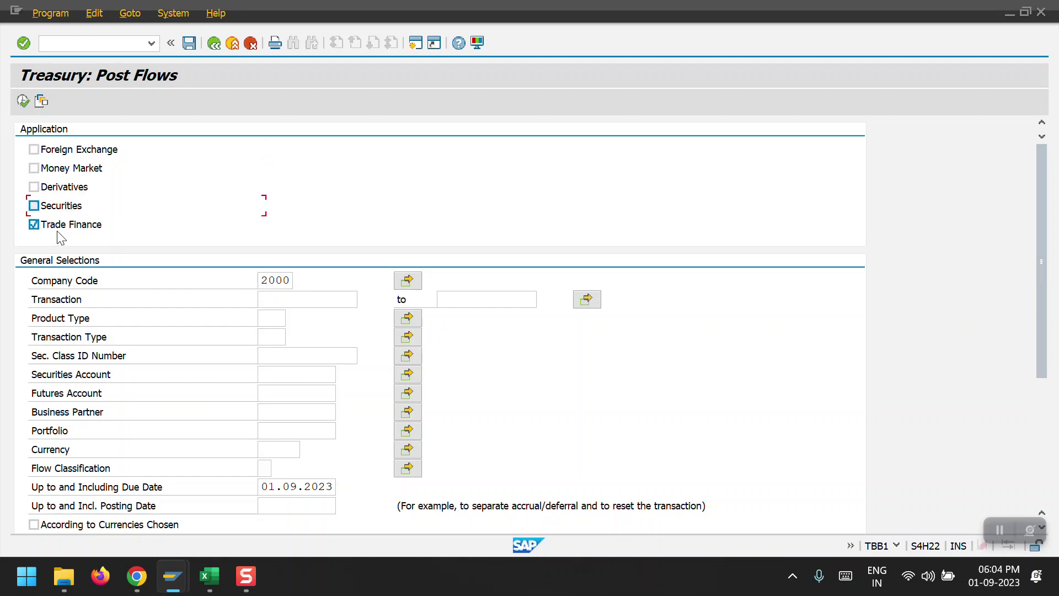
{"action": "left_click", "coordinate": [290, 303]}
{"action": "left_click", "coordinate": [289, 302]}
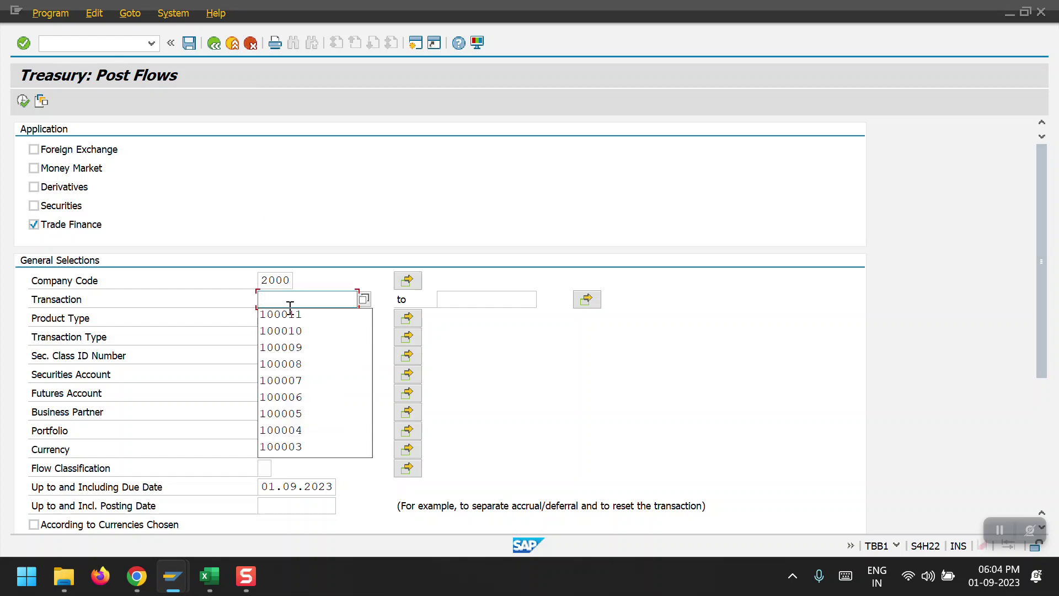
{"action": "left_click", "coordinate": [295, 314]}
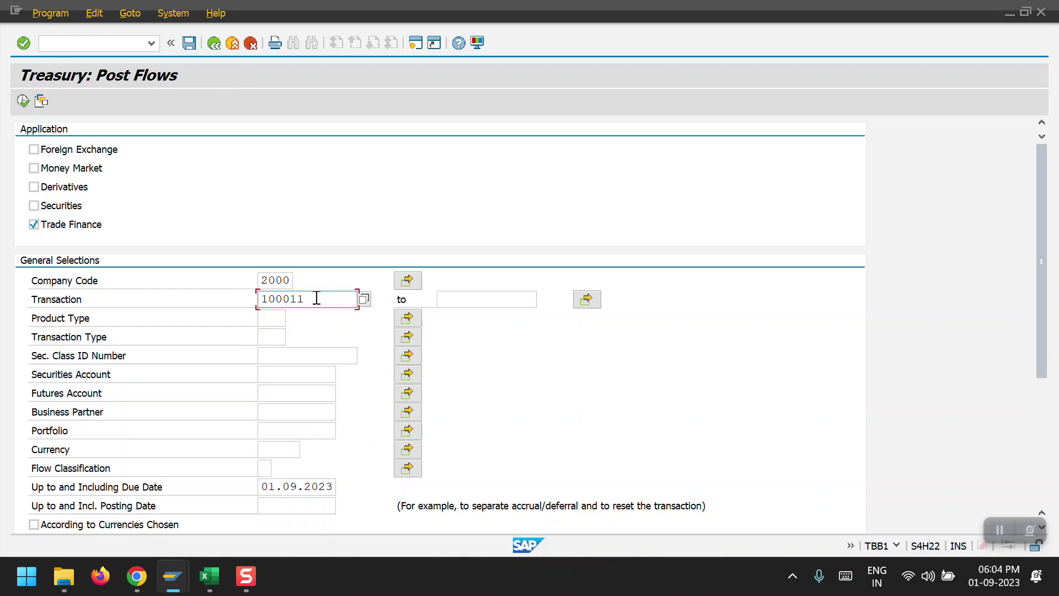
{"action": "key", "text": "BackSpace"}
{"action": "type", "text": "2"}
Step: Execute the test run and read the 'Test run was successful' message
{"action": "scroll", "coordinate": [331, 386], "scroll_direction": "down", "scroll_amount": 3}
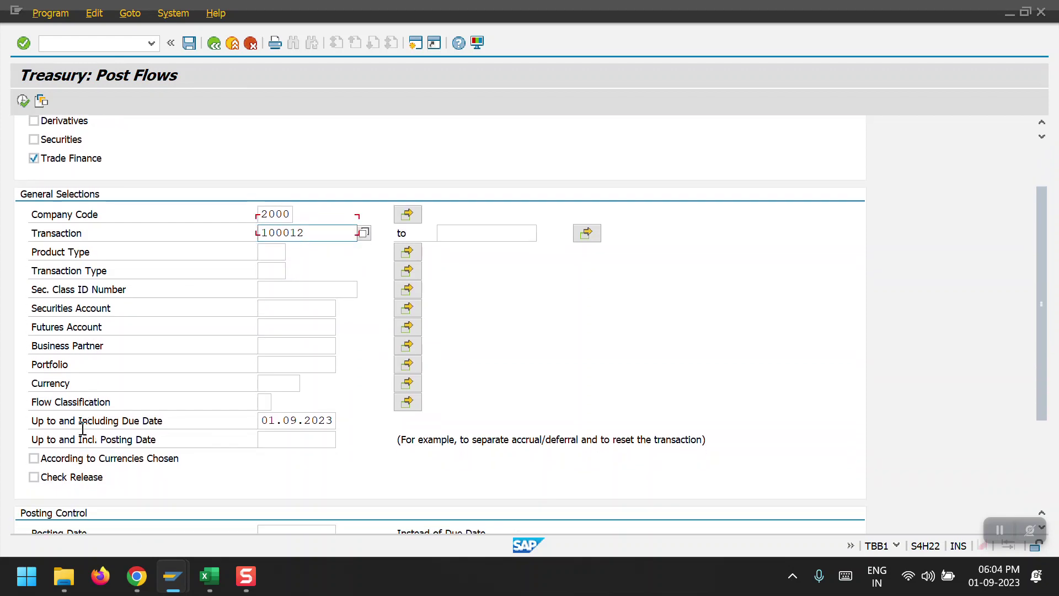
{"action": "scroll", "coordinate": [99, 419], "scroll_direction": "down", "scroll_amount": 2}
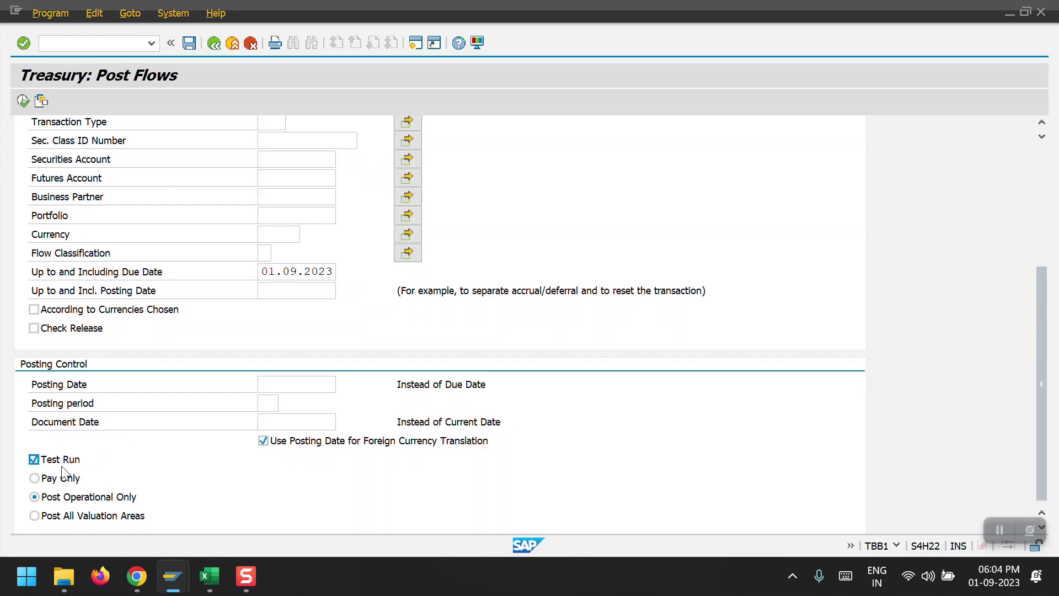
{"action": "scroll", "coordinate": [116, 467], "scroll_direction": "up", "scroll_amount": 1}
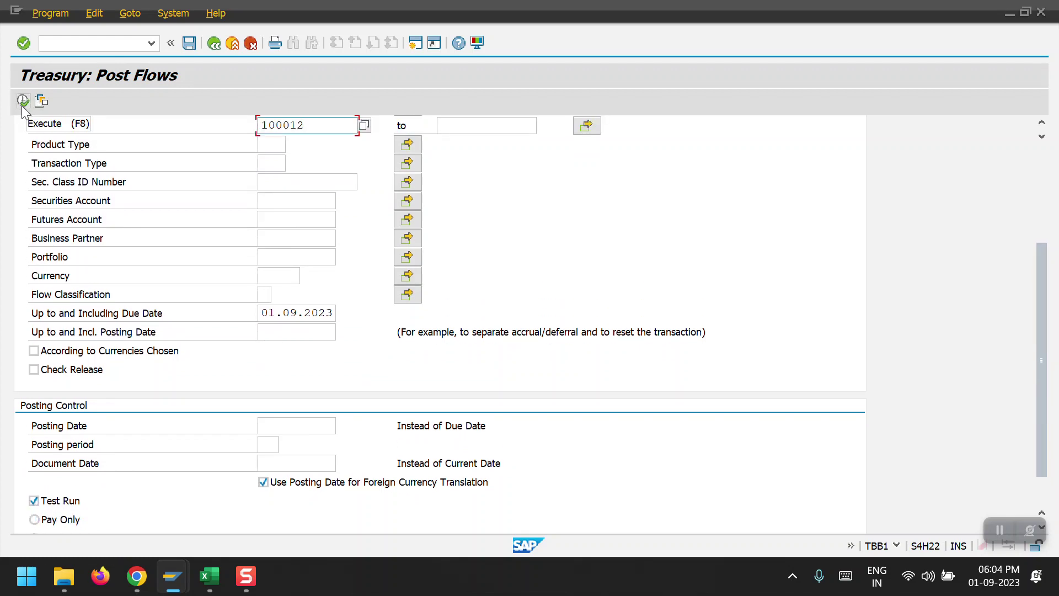
{"action": "left_click", "coordinate": [22, 101]}
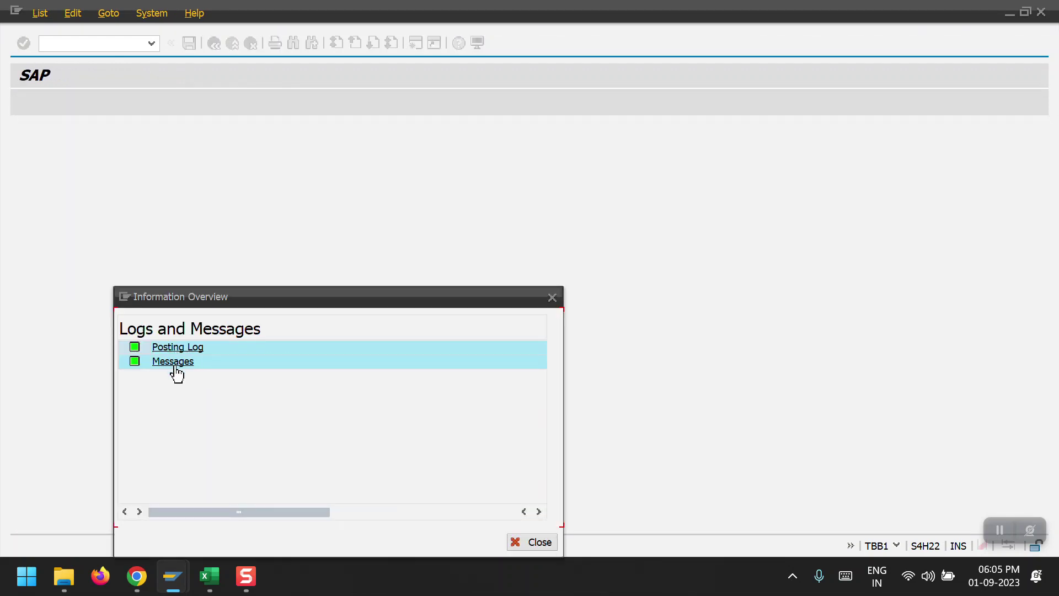
{"action": "left_click", "coordinate": [173, 363]}
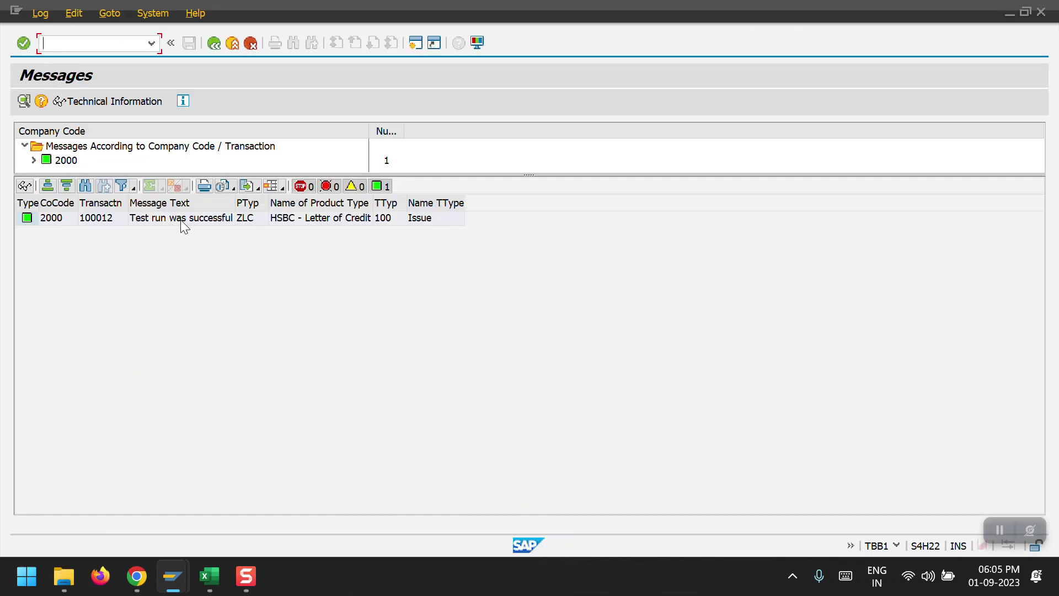
{"action": "left_click_drag", "start_coordinate": [236, 202], "coordinate": [390, 202]}
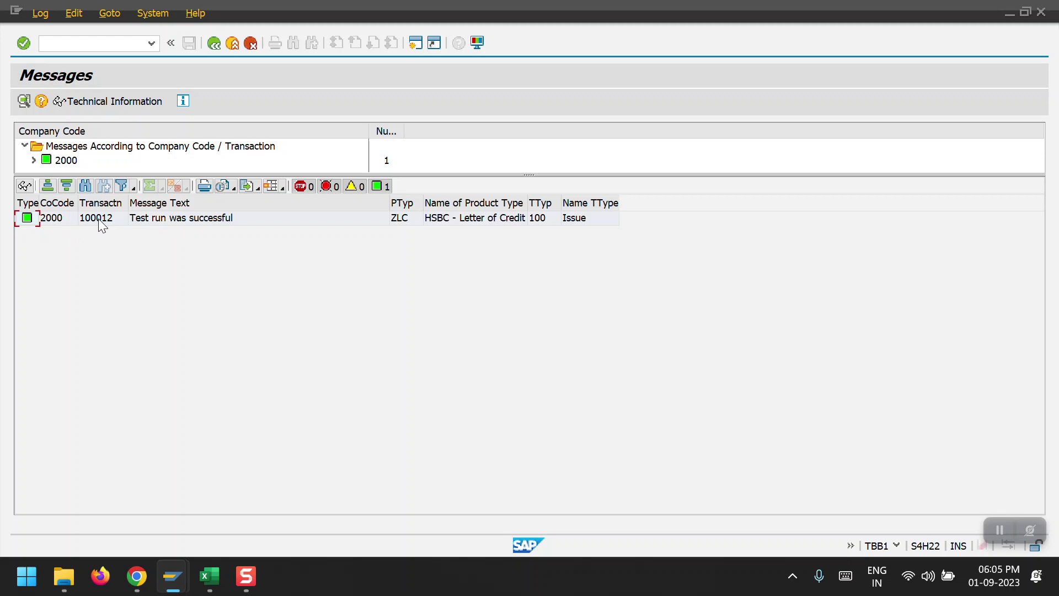
{"action": "left_click", "coordinate": [209, 45]}
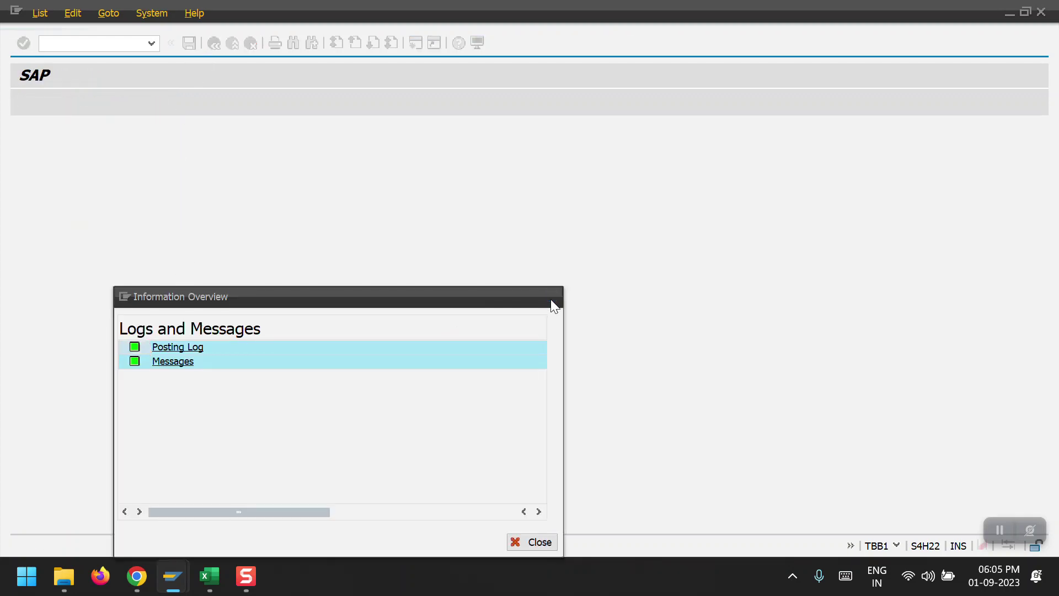
Step: Clear the Test Run option and execute the real posting of transaction 100012's flows
{"action": "left_click", "coordinate": [551, 298]}
{"action": "scroll", "coordinate": [210, 415], "scroll_direction": "down", "scroll_amount": 5}
{"action": "scroll", "coordinate": [153, 452], "scroll_direction": "down", "scroll_amount": 4}
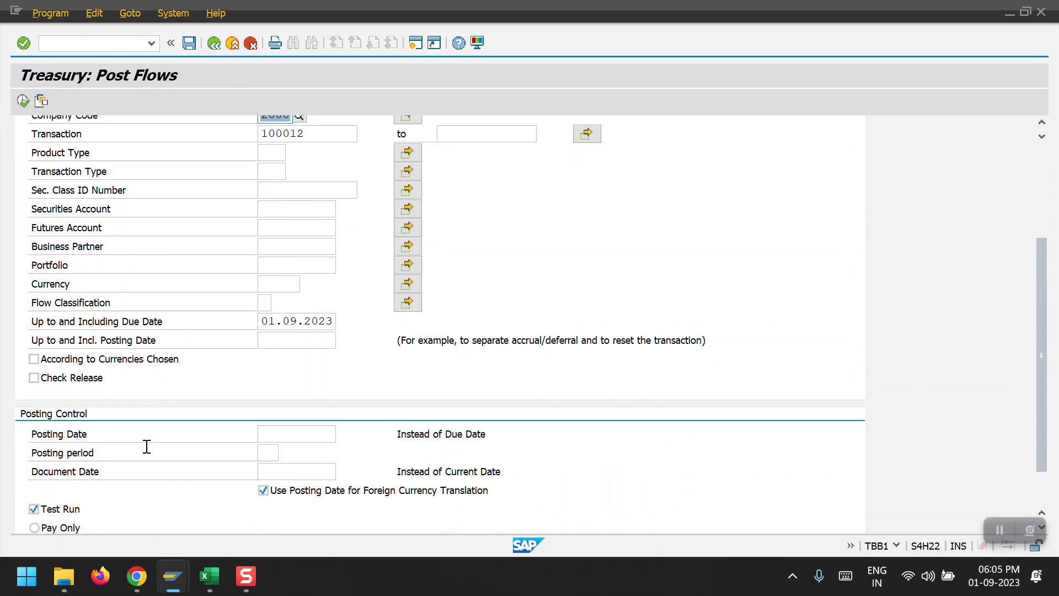
{"action": "left_click", "coordinate": [40, 456]}
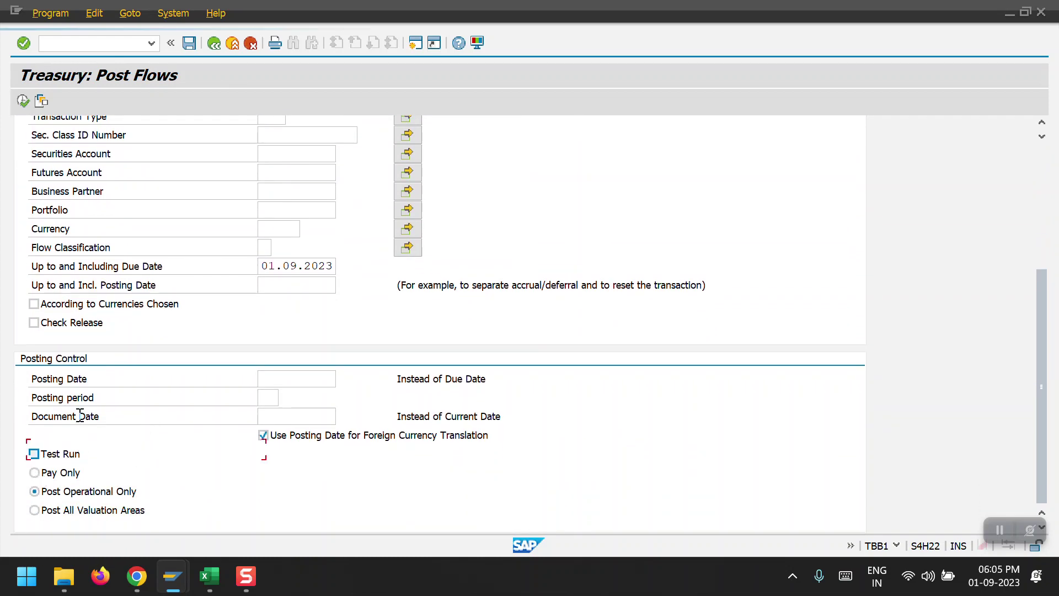
{"action": "left_click", "coordinate": [22, 100]}
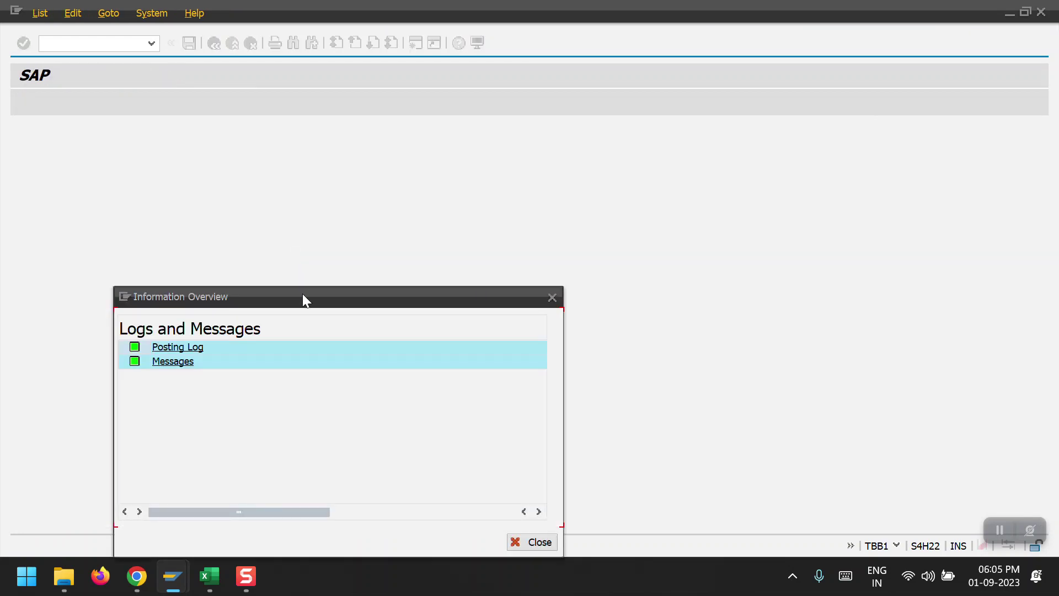
Step: Check the run's messages show 'Transactions were updated successfully'
{"action": "left_click_drag", "start_coordinate": [252, 294], "coordinate": [365, 174]}
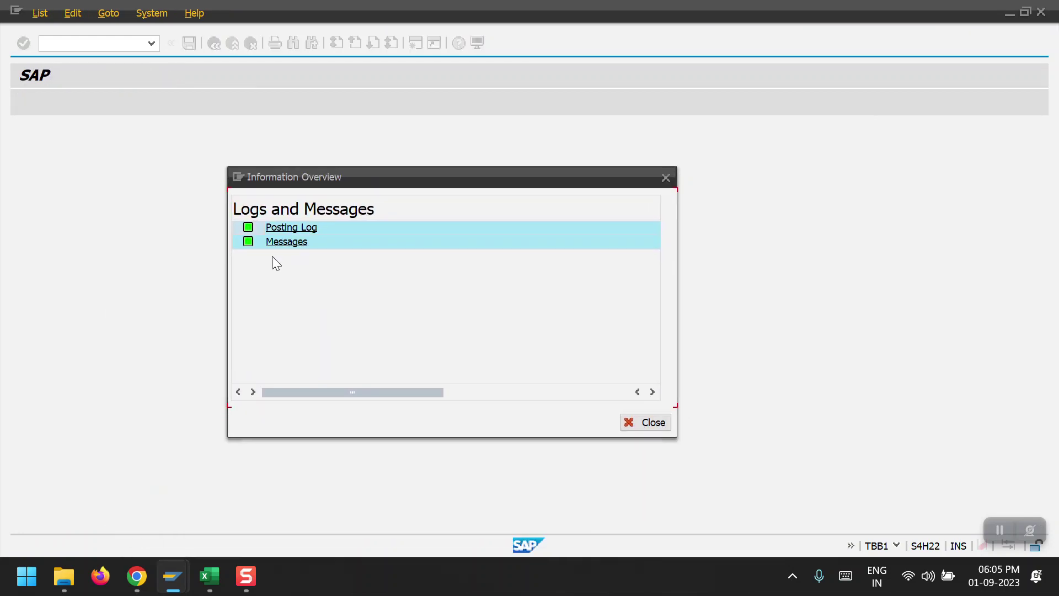
{"action": "left_click", "coordinate": [286, 243]}
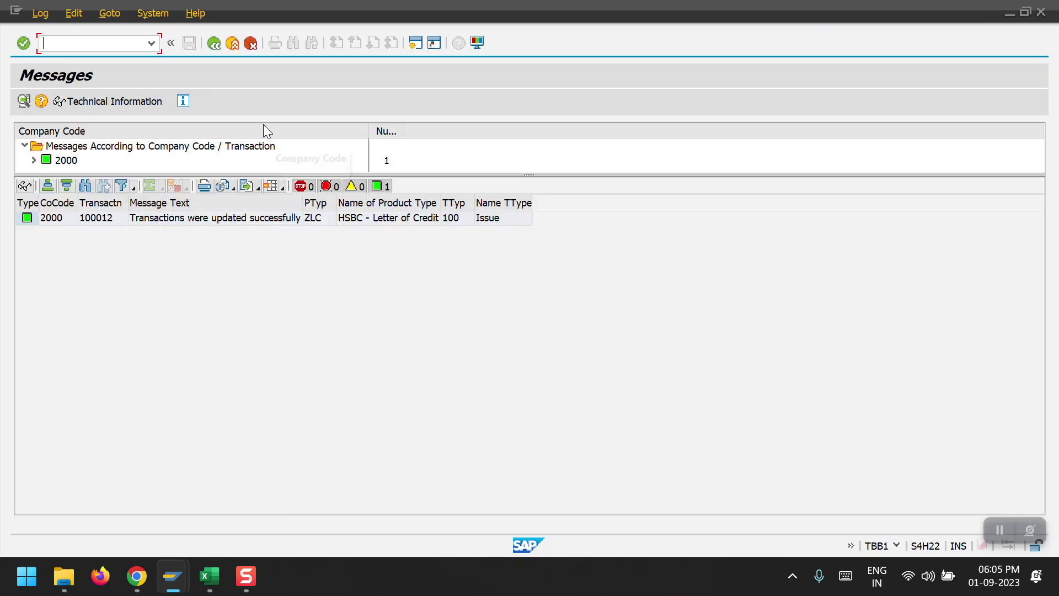
{"action": "left_click", "coordinate": [209, 45]}
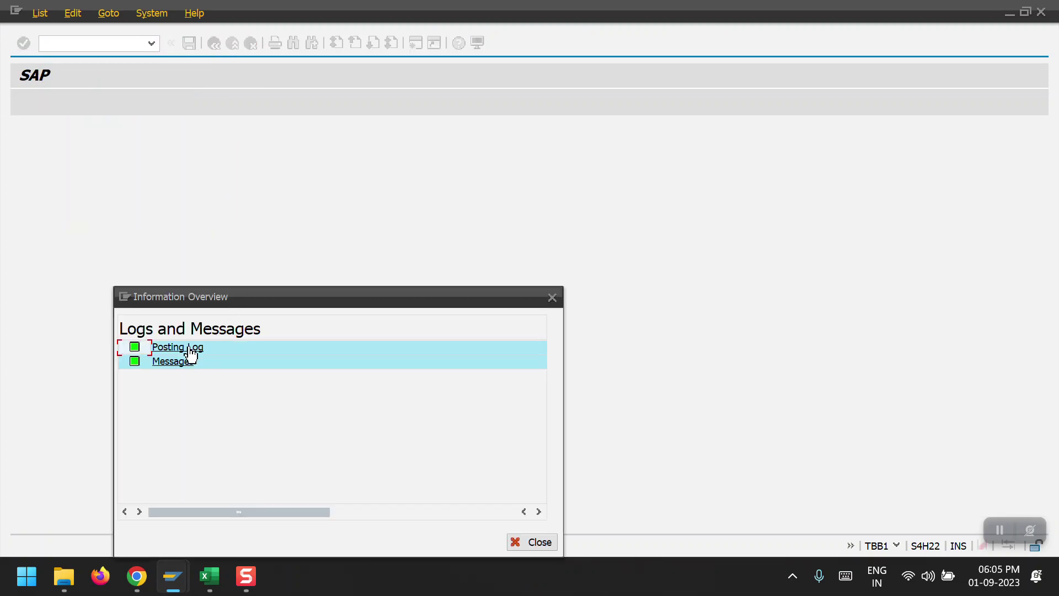
Step: Open the Posting Log for 100012 and inspect the PTyp column of posted transactions
{"action": "left_click", "coordinate": [166, 346]}
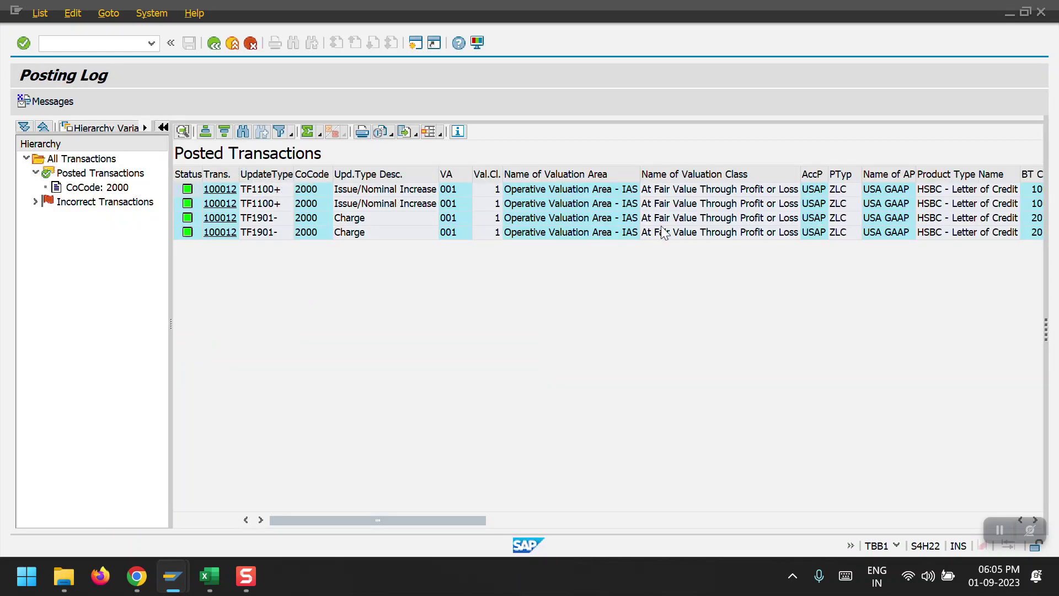
{"action": "left_click", "coordinate": [849, 178]}
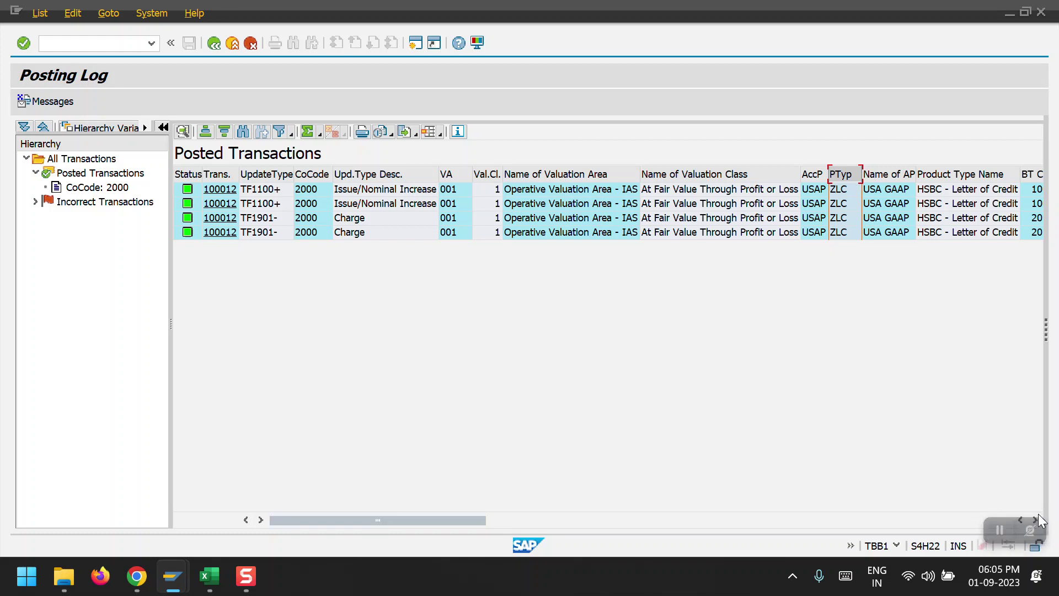
{"action": "left_click", "coordinate": [1018, 521]}
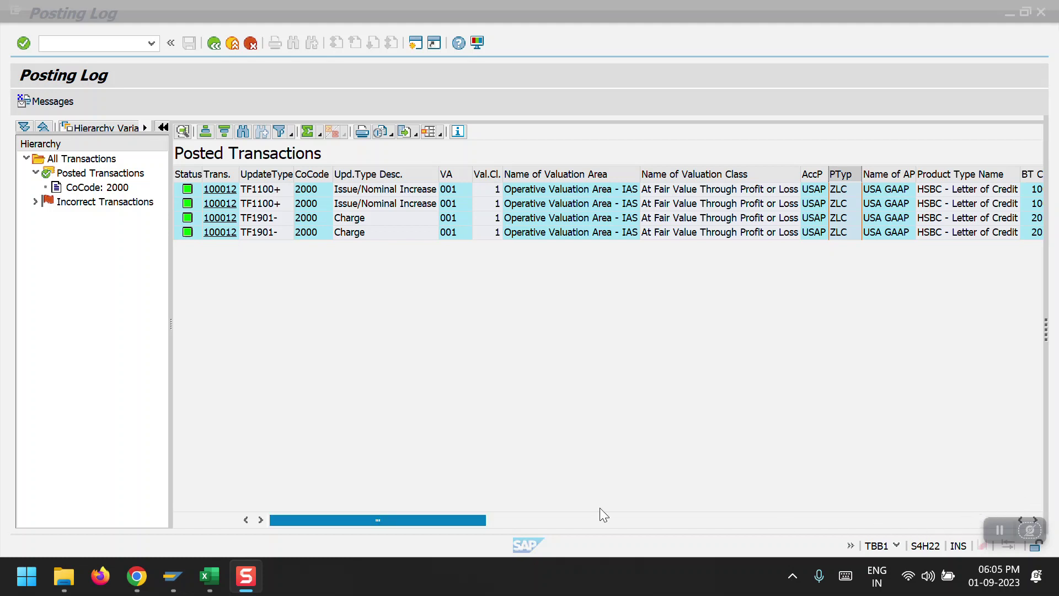
{"action": "left_click", "coordinate": [505, 521]}
{"action": "left_click_drag", "start_coordinate": [514, 521], "coordinate": [716, 520]}
Step: Review the G/L Acct and DocumentNo columns and list accounting documents for 100000027
{"action": "left_click", "coordinate": [793, 174]}
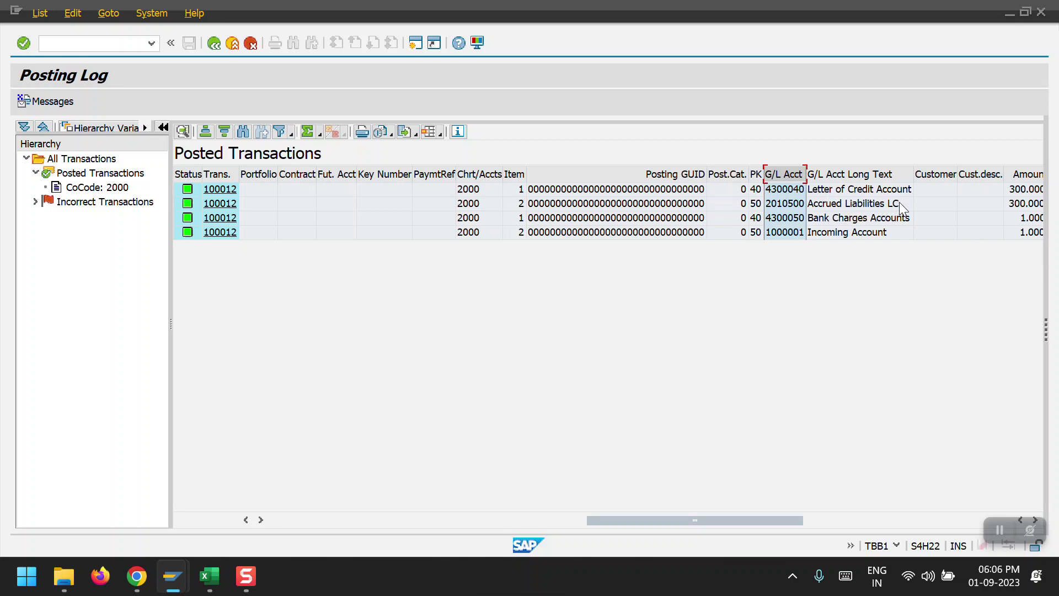
{"action": "left_click_drag", "start_coordinate": [762, 515], "coordinate": [841, 515]}
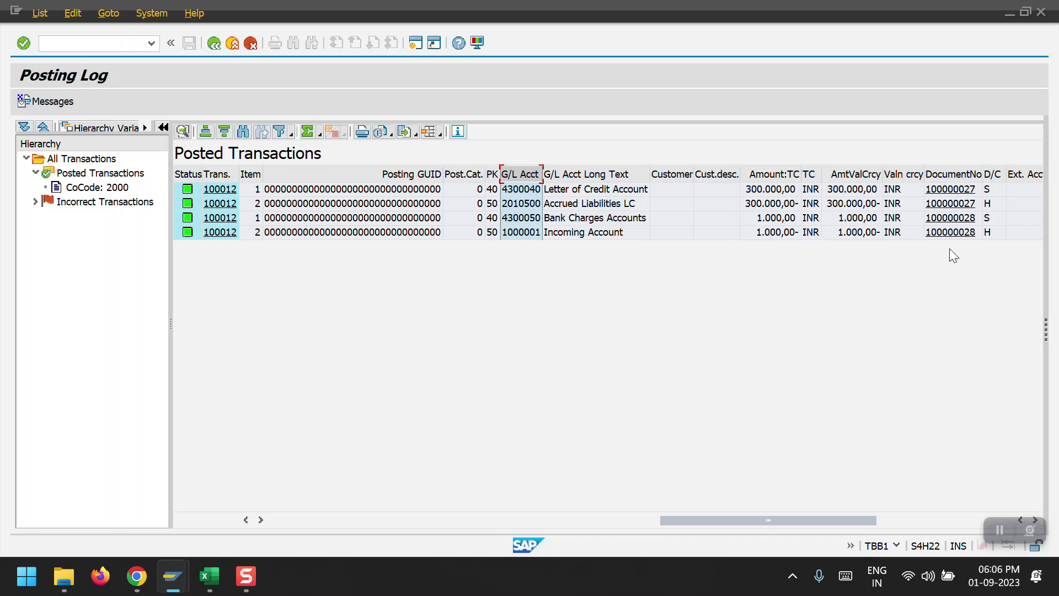
{"action": "left_click_drag", "start_coordinate": [855, 526], "coordinate": [915, 523]}
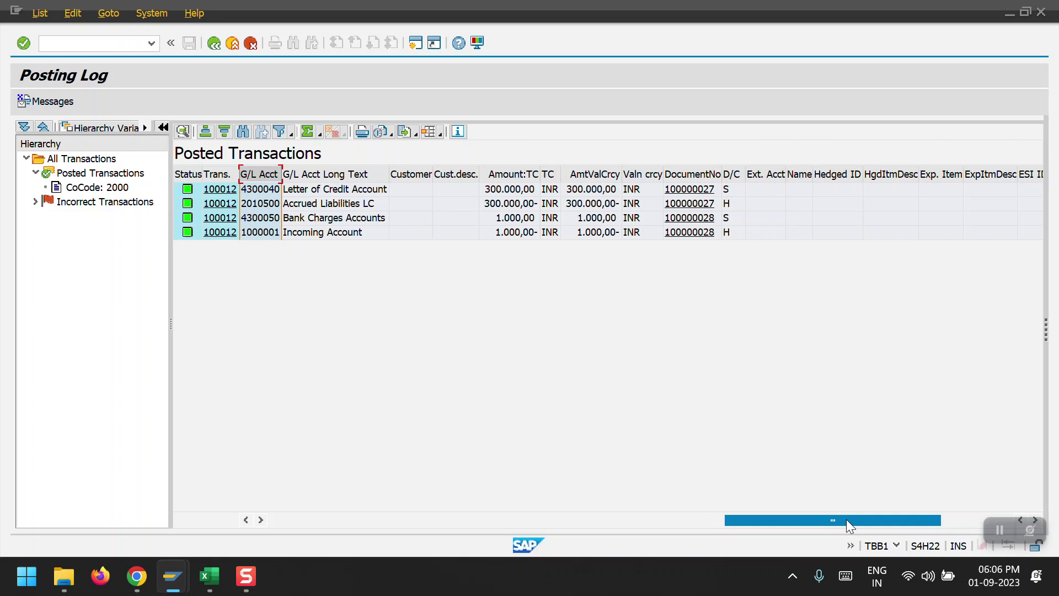
{"action": "left_click", "coordinate": [650, 193]}
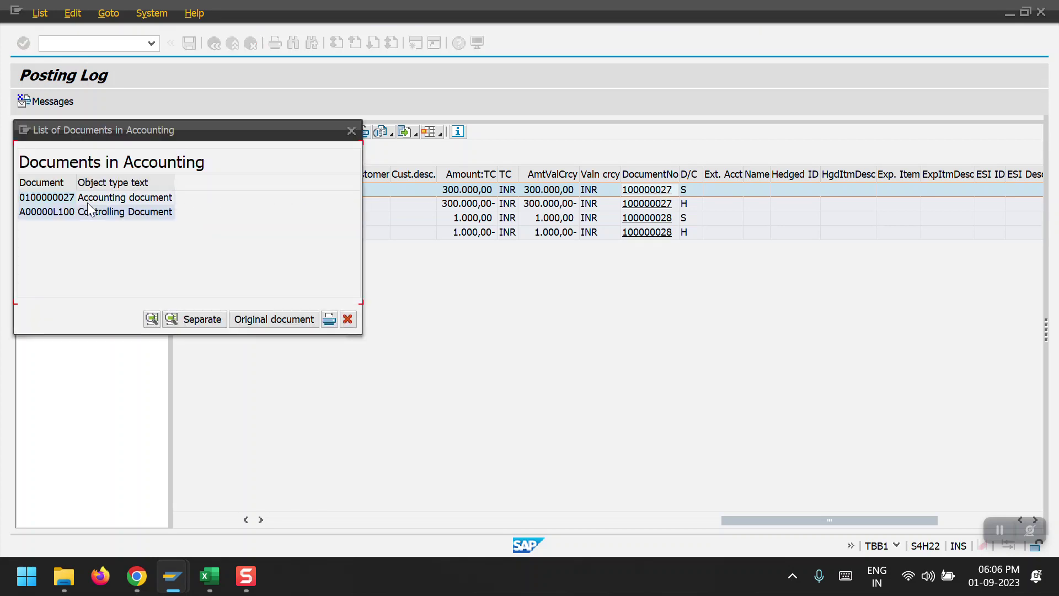
{"action": "double_click", "coordinate": [45, 199]}
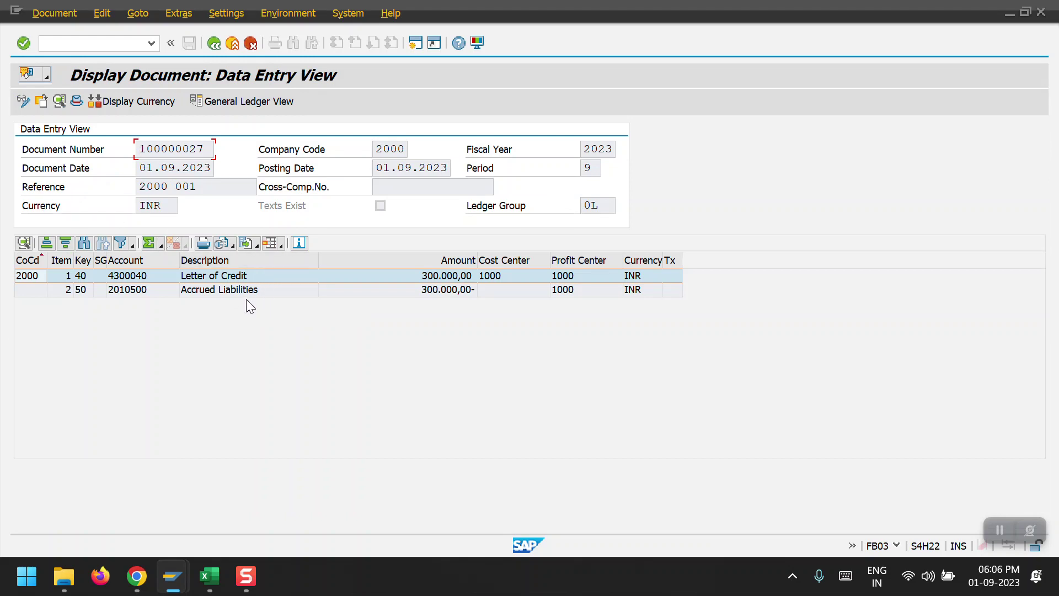
{"action": "left_click", "coordinate": [214, 44]}
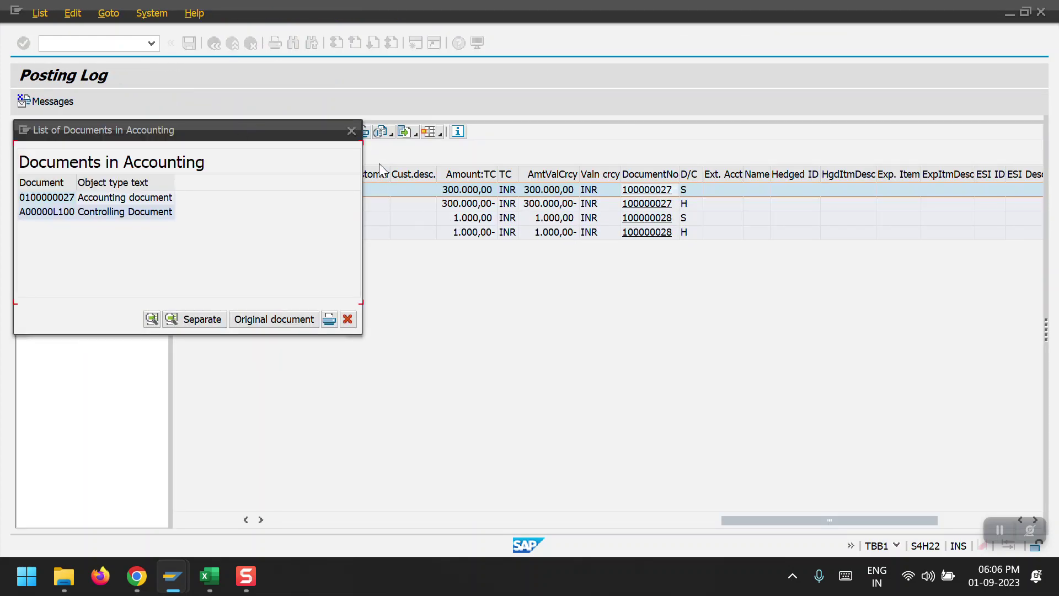
{"action": "left_click", "coordinate": [352, 131]}
{"action": "left_click", "coordinate": [661, 220]}
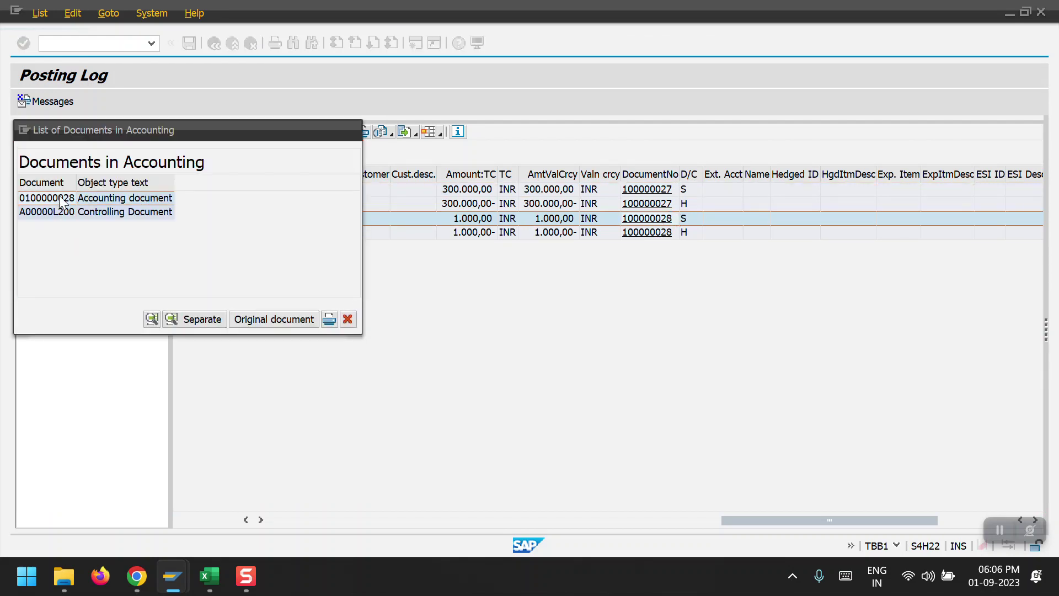
{"action": "double_click", "coordinate": [58, 198]}
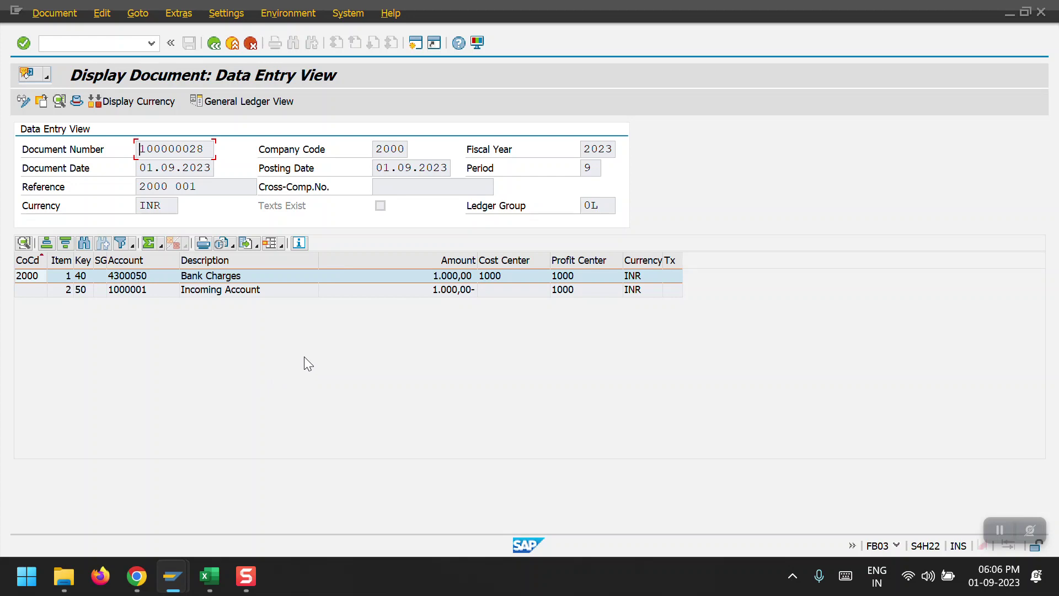
{"action": "left_click", "coordinate": [212, 42]}
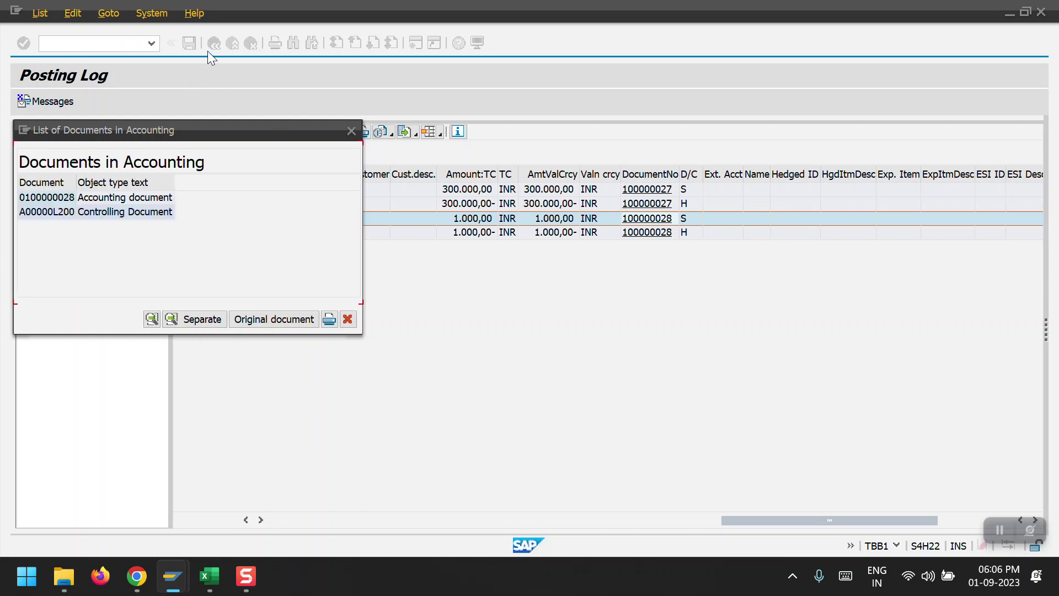
{"action": "left_click", "coordinate": [347, 130]}
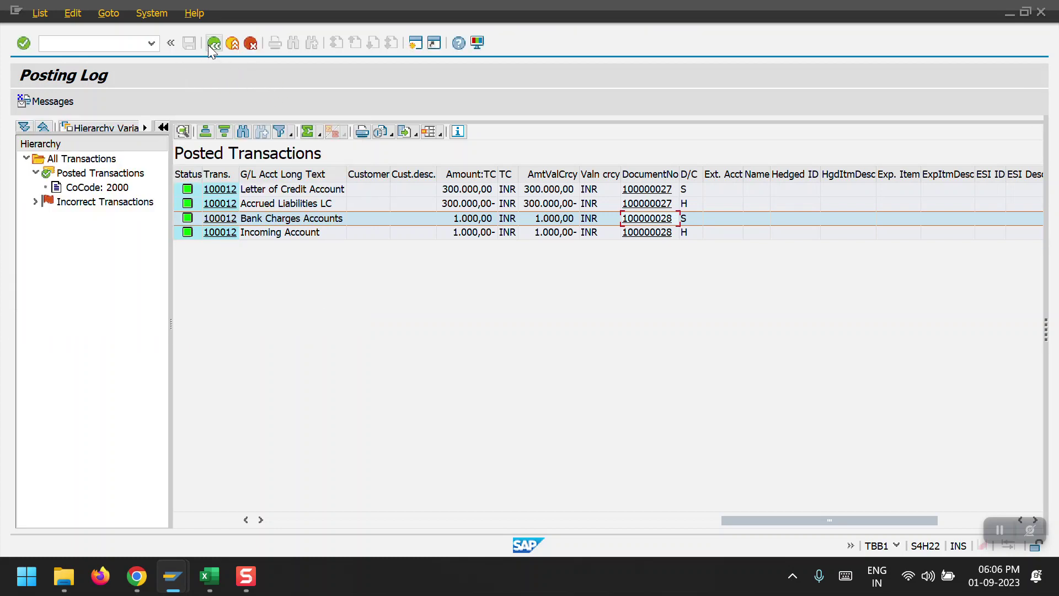
Step: Leave the Posting Log and close the logs overview, returning to the Post Flows selection screen
{"action": "left_click", "coordinate": [212, 43]}
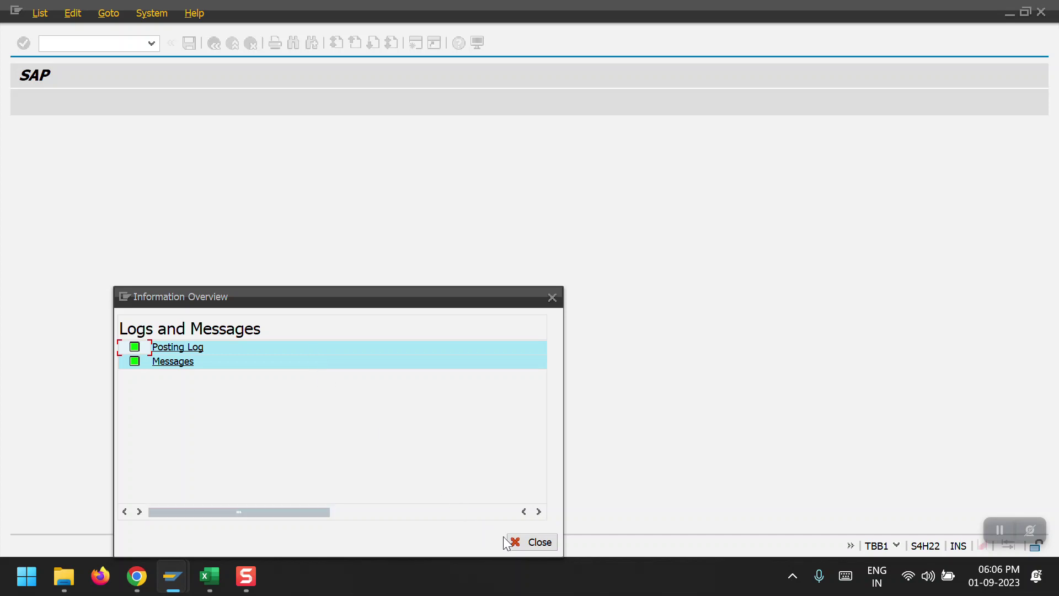
{"action": "left_click", "coordinate": [524, 542]}
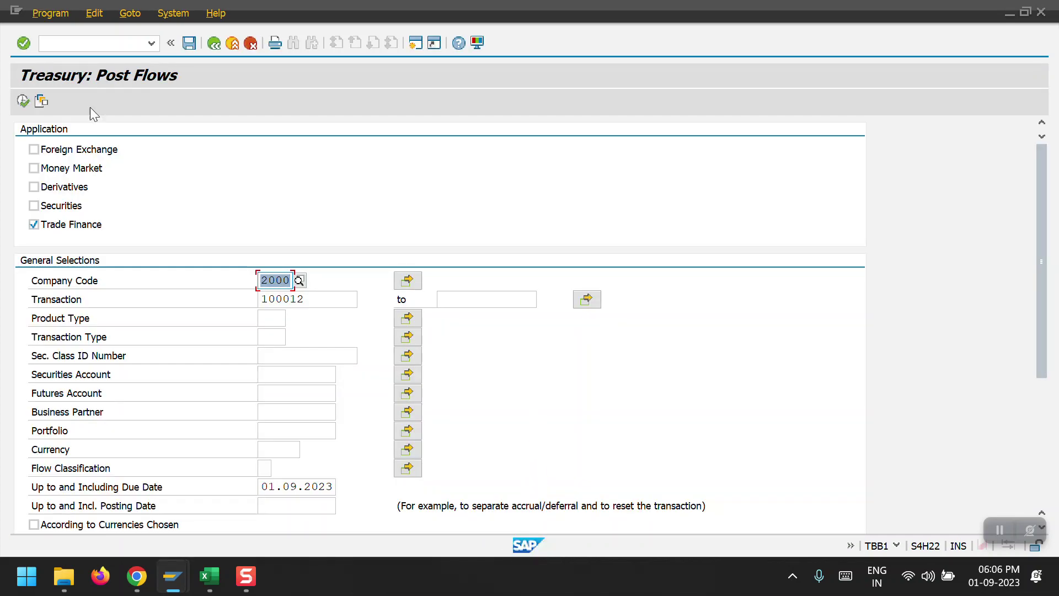
{"action": "left_click", "coordinate": [74, 44]}
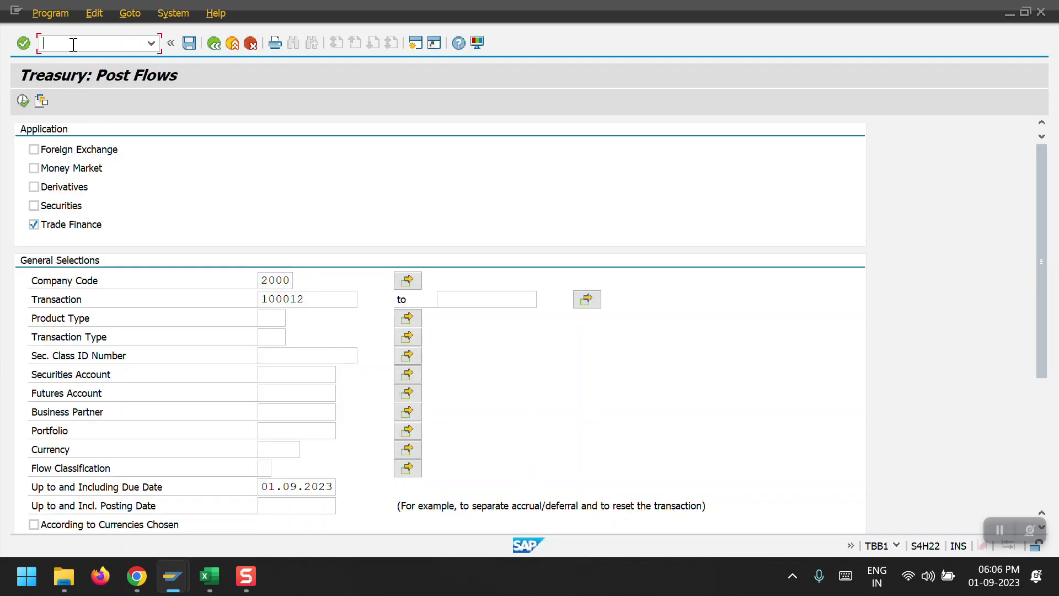